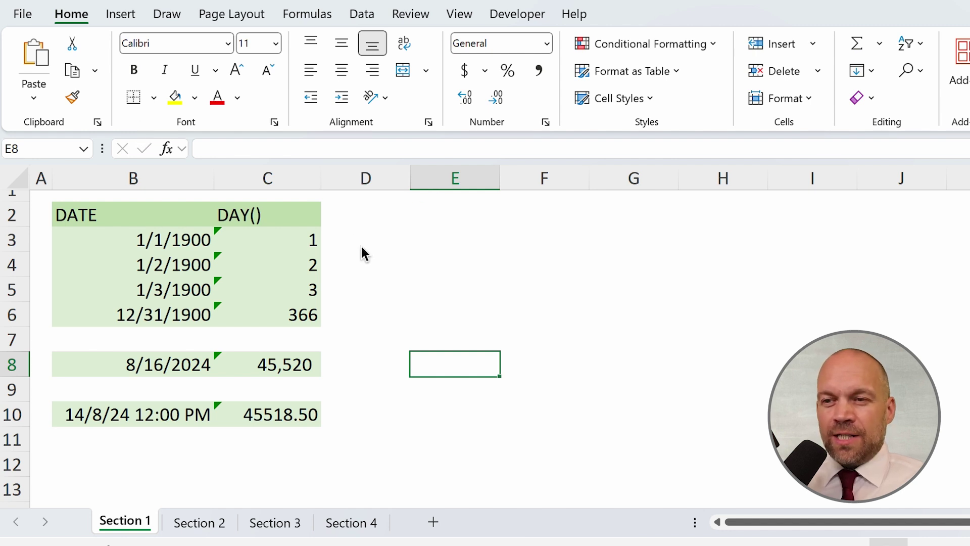
# Step: Compare the date 1/1/1900 with its serial value, trying C3's number format on it, then undoing
pyautogui.click(267, 239)
pyautogui.click(135, 241)
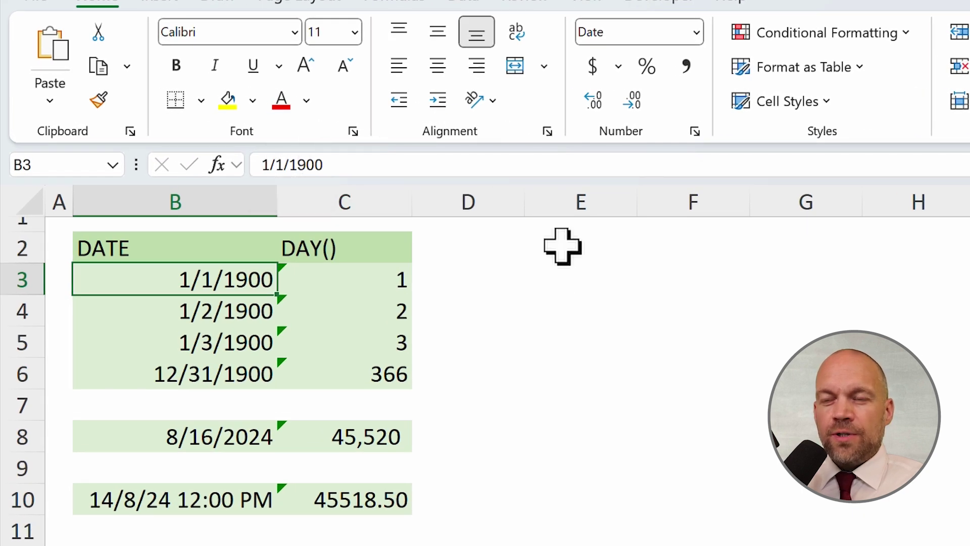
pyautogui.click(407, 279)
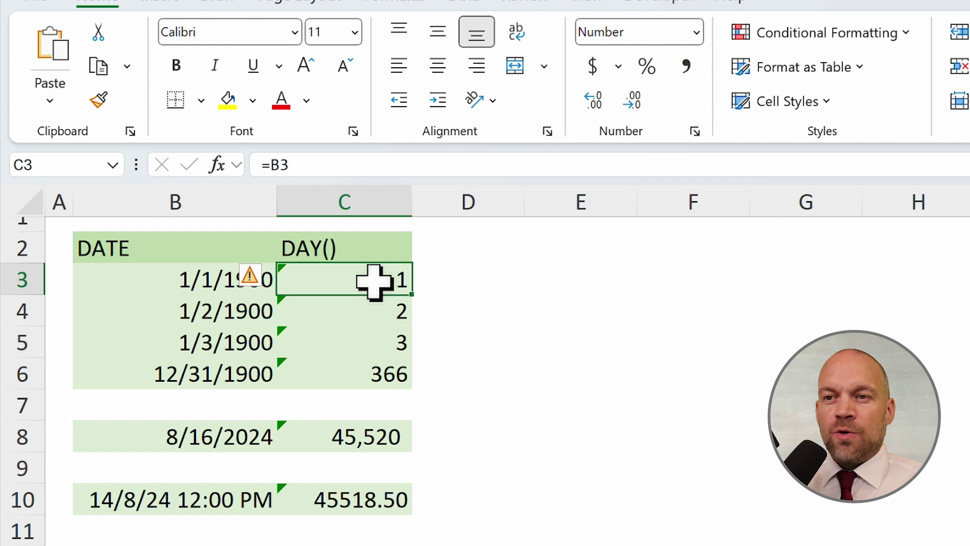
pyautogui.click(472, 281)
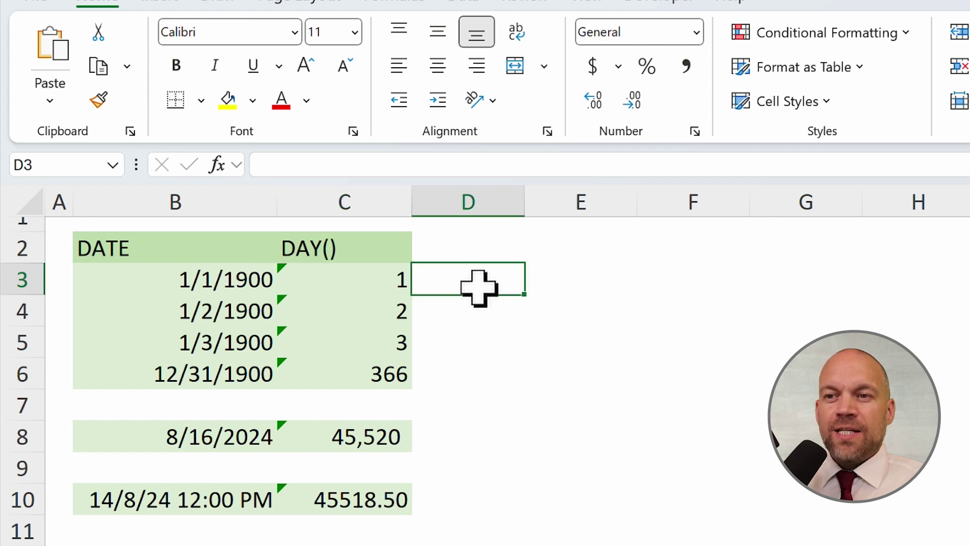
pyautogui.click(357, 277)
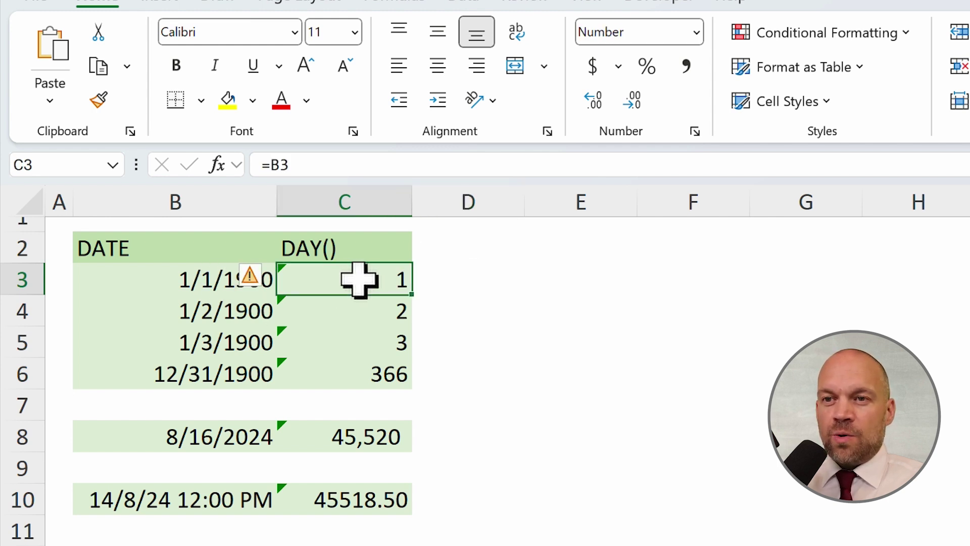
pyautogui.click(98, 100)
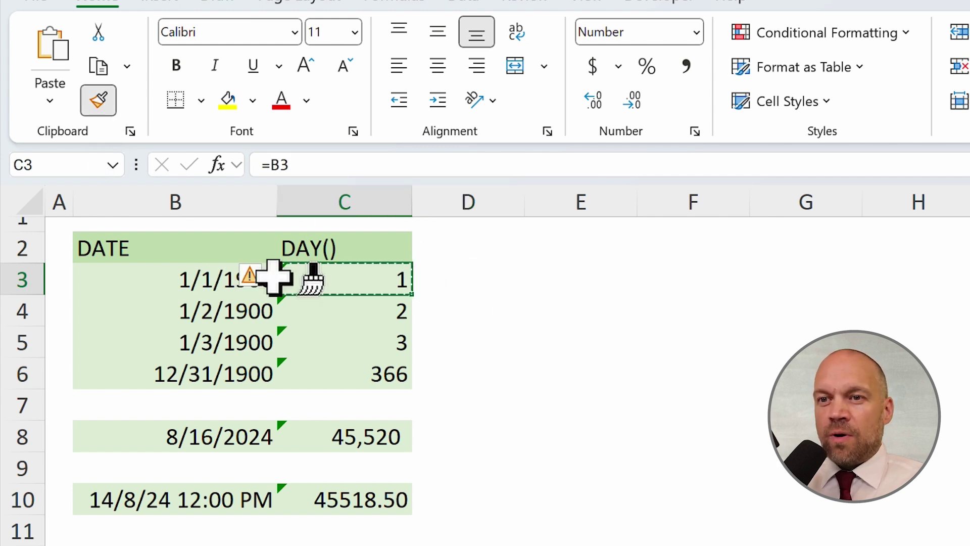
pyautogui.click(162, 276)
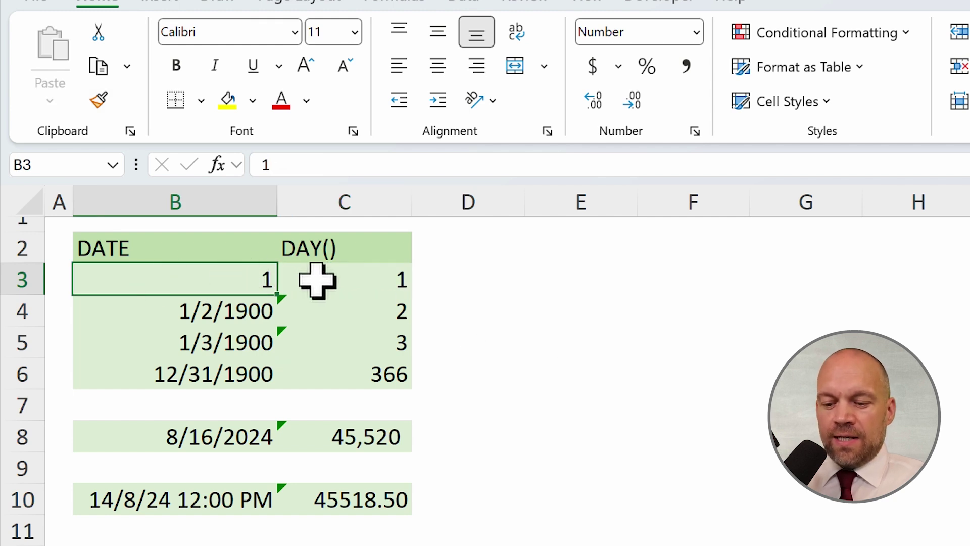
pyautogui.hotkey('ctrl', 'z')
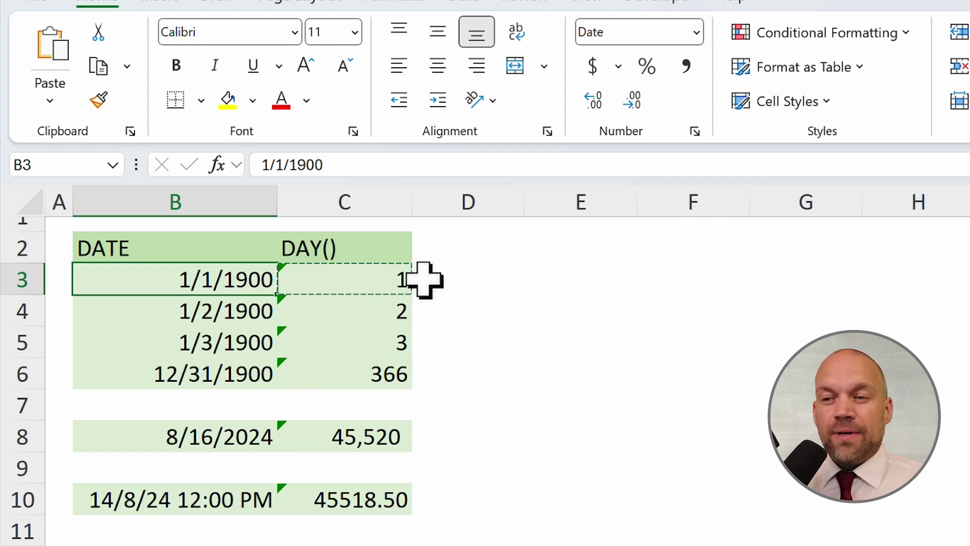
# Step: Review the serial-value formulas in C4, C5 and C8
pyautogui.click(396, 310)
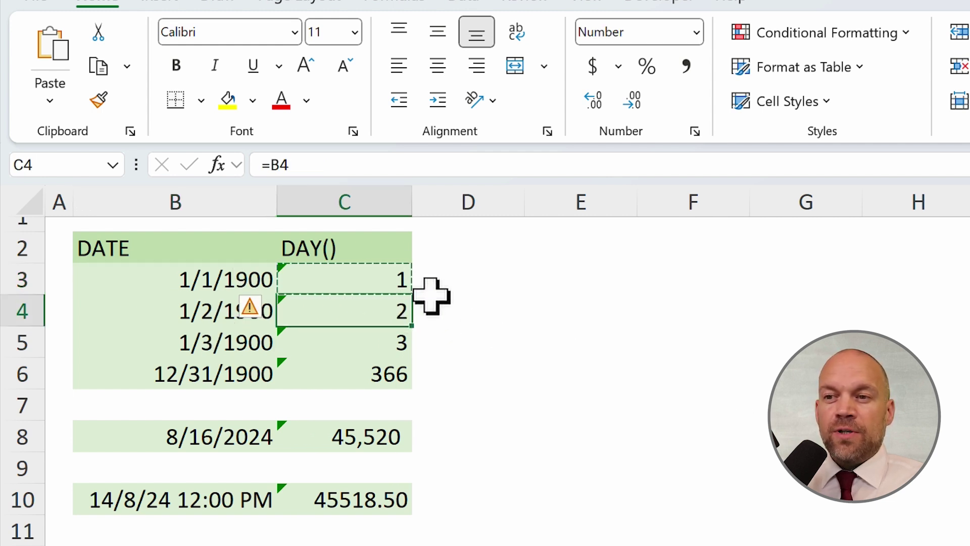
pyautogui.click(392, 334)
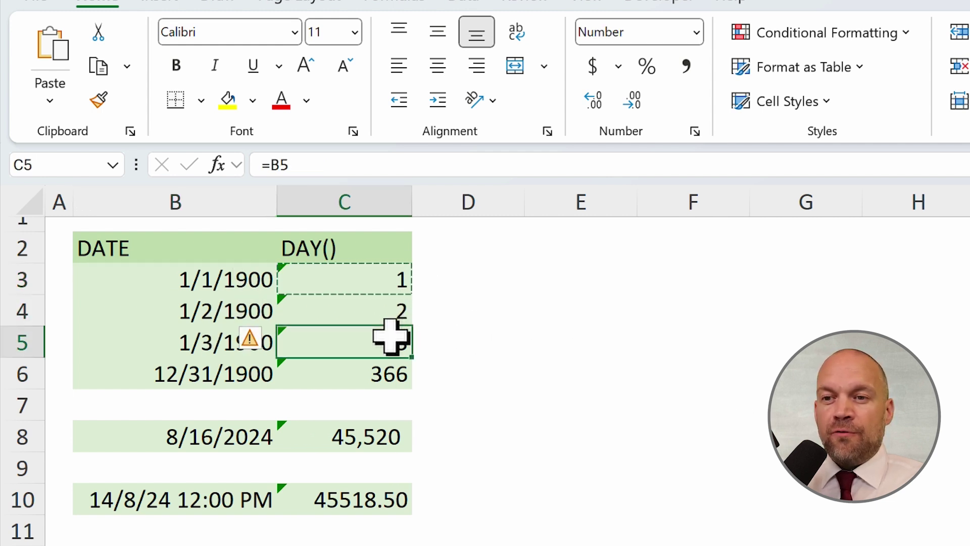
pyautogui.click(366, 444)
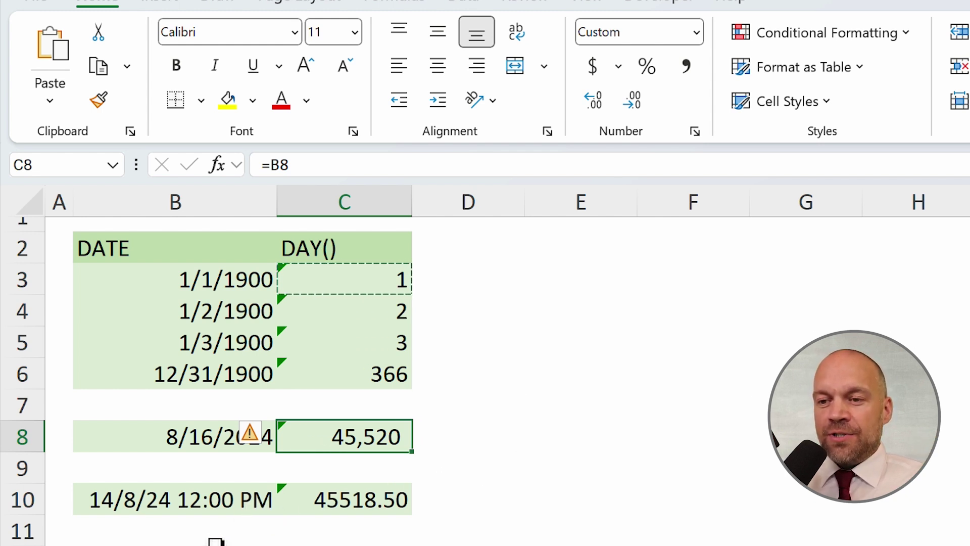
# Step: Change B10's time from 12 to 6 PM so C10 shows 45518.75
pyautogui.click(211, 511)
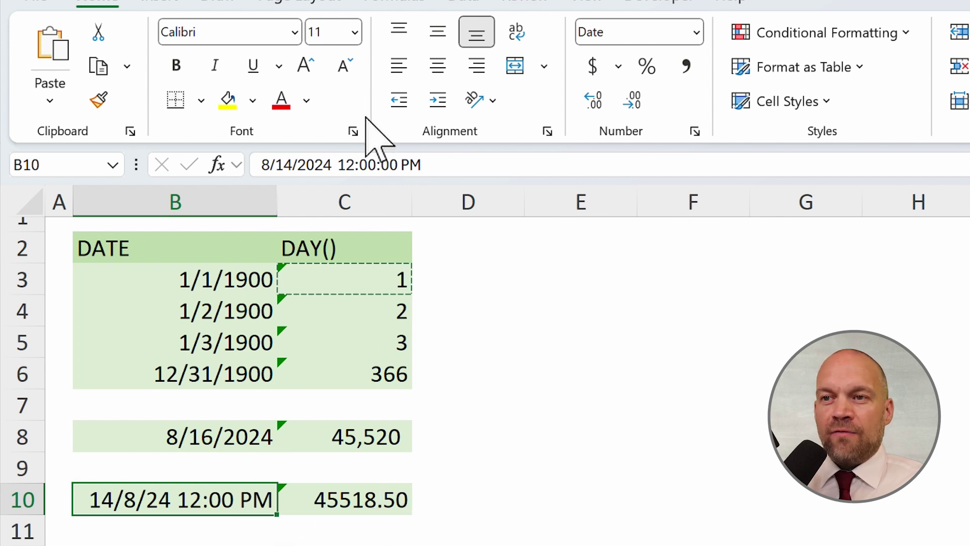
pyautogui.doubleClick(343, 165)
pyautogui.press('Delete')
pyautogui.write('06')
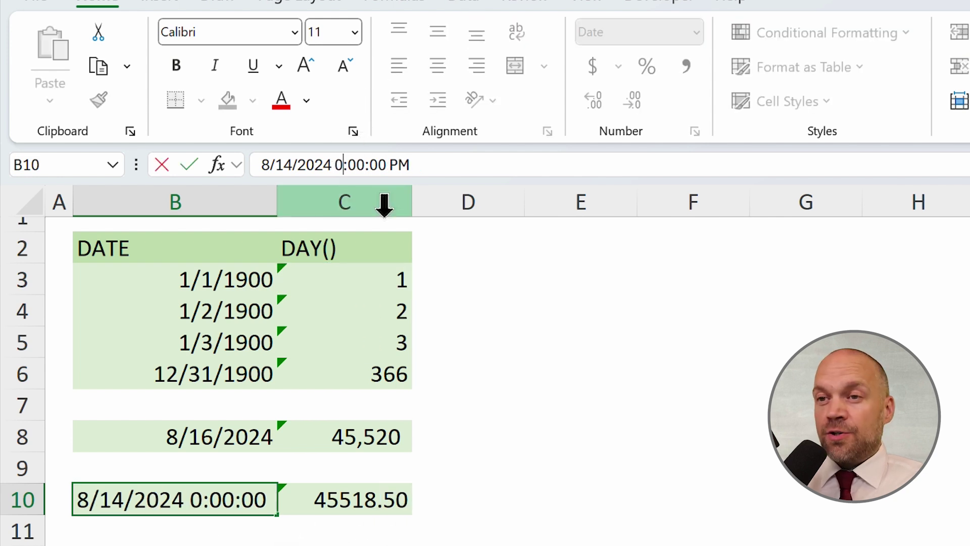
pyautogui.press('Return')
pyautogui.press('Up')
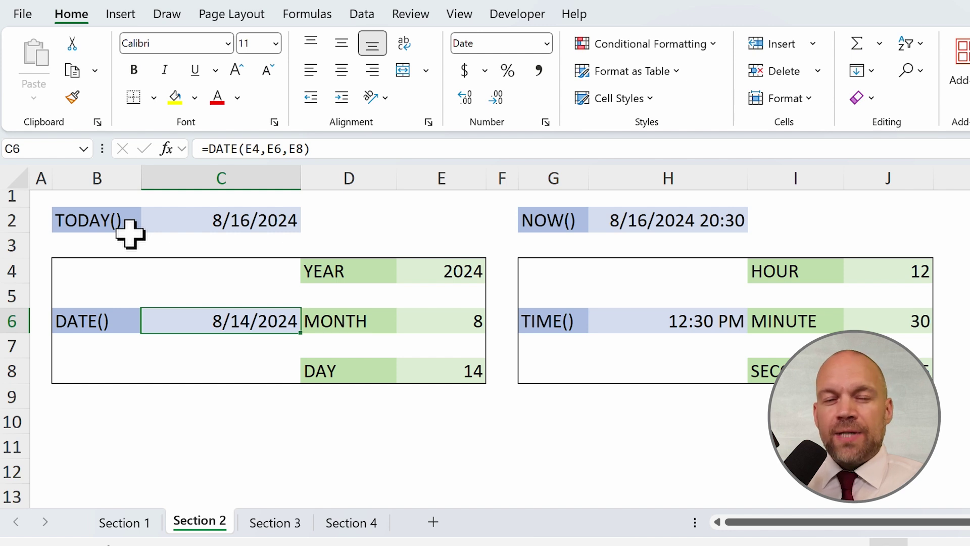
# Step: Review the =TODAY() formula in C2, which returns 8/16/2024
pyautogui.click(99, 219)
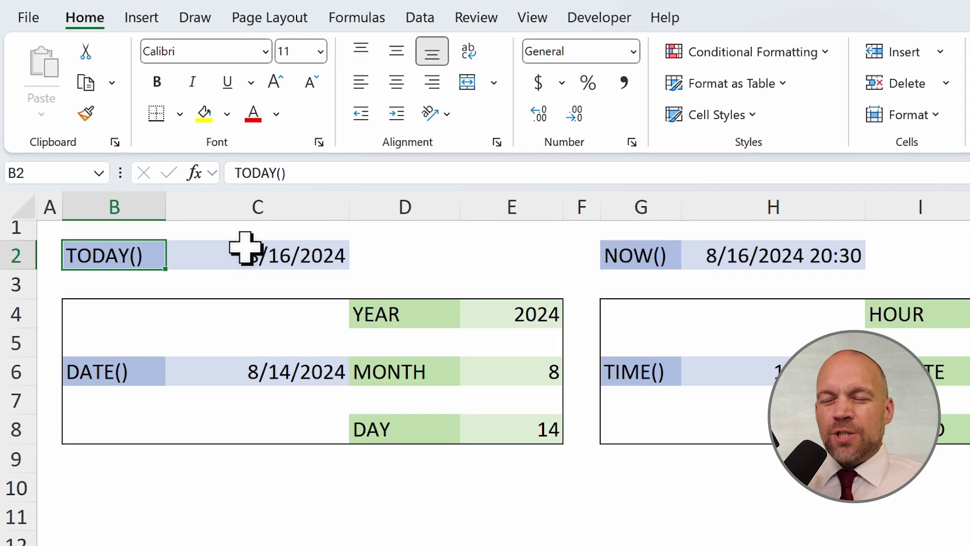
pyautogui.click(318, 283)
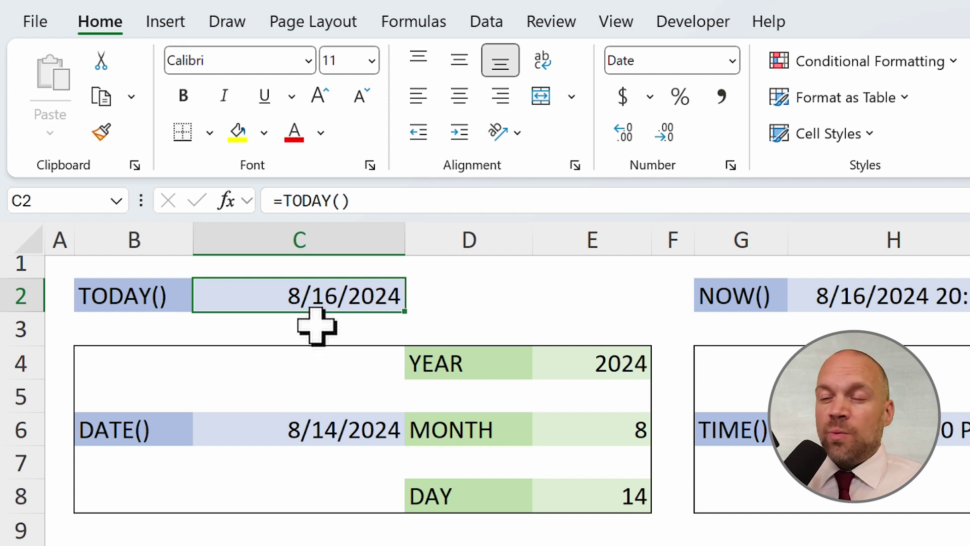
pyautogui.click(377, 328)
pyautogui.click(335, 297)
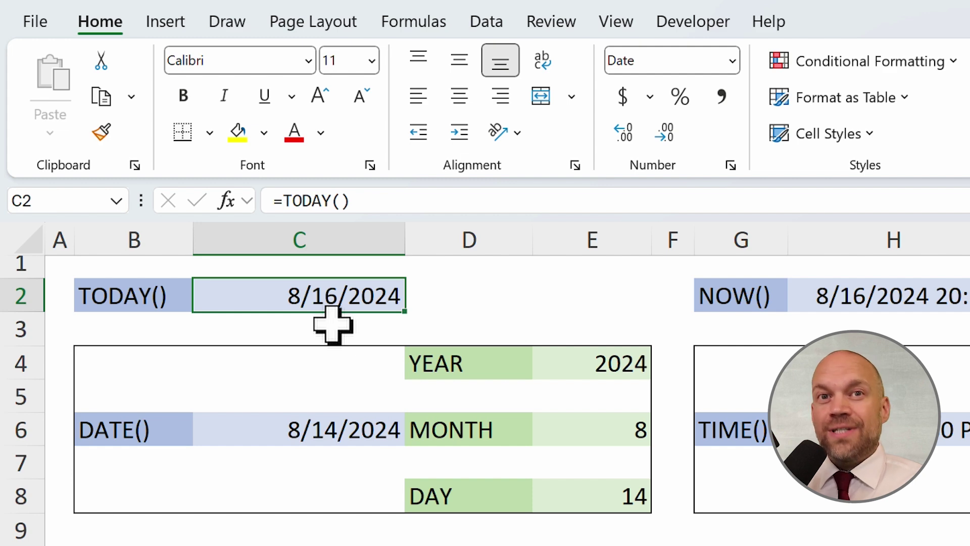
# Step: Re-enter the =NOW() formula in H2 so it refreshes to 8/16/2024 20:32
pyautogui.click(508, 290)
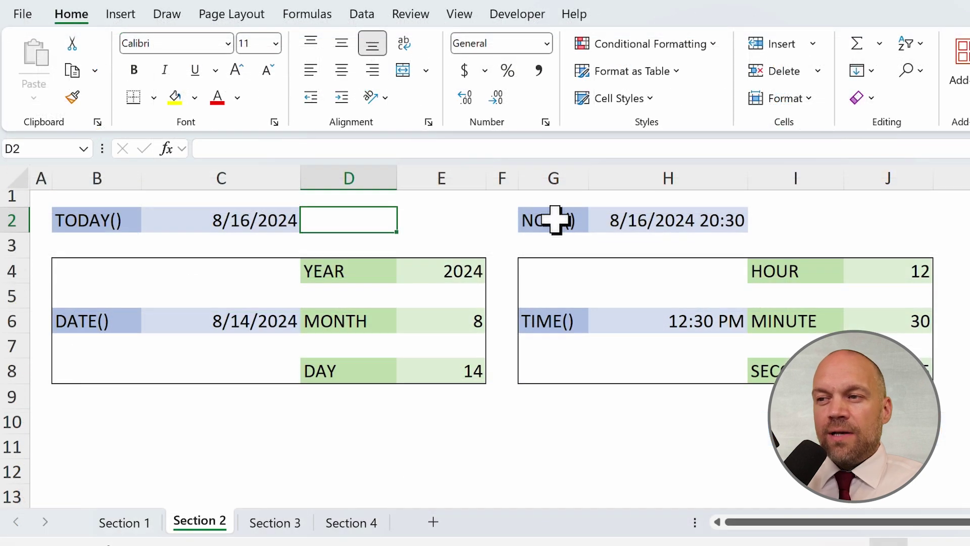
pyautogui.click(562, 222)
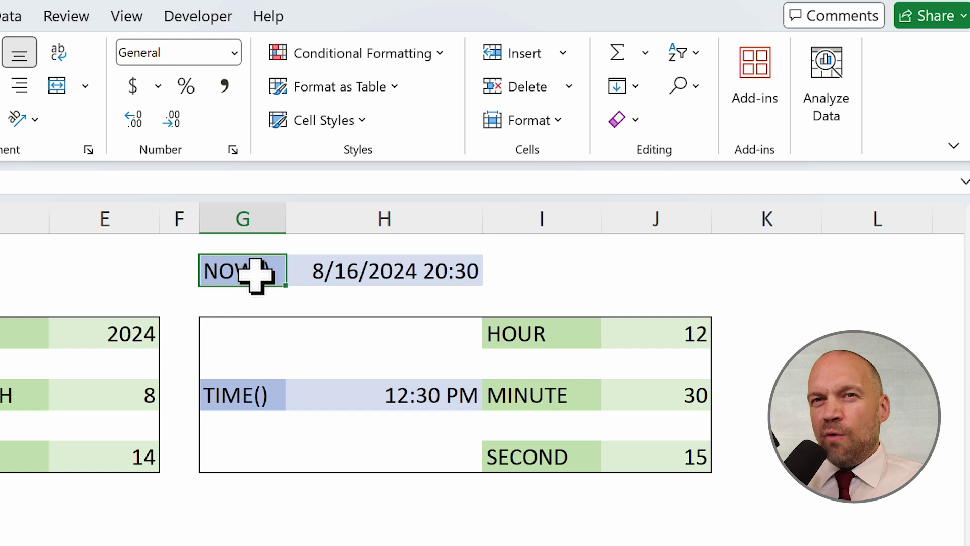
pyautogui.click(365, 270)
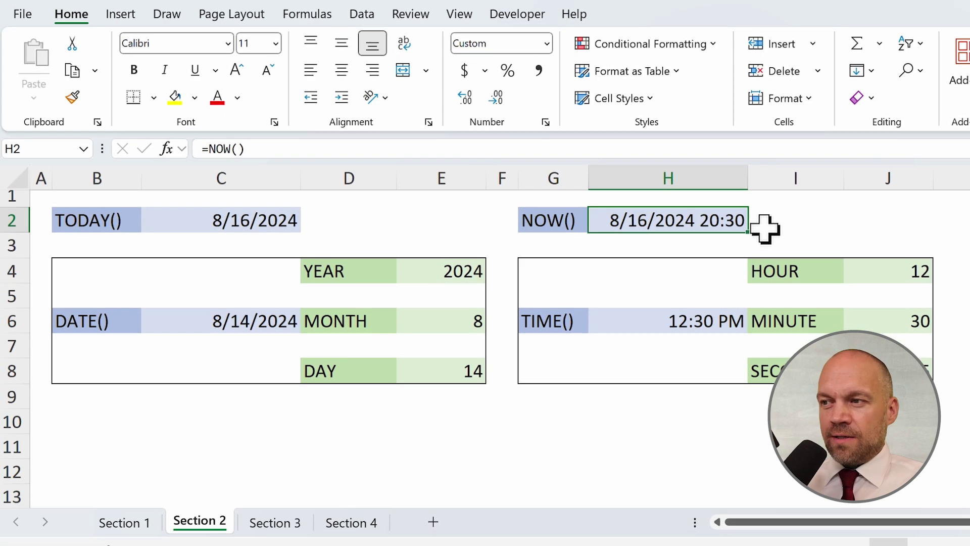
pyautogui.click(340, 144)
pyautogui.press('Return')
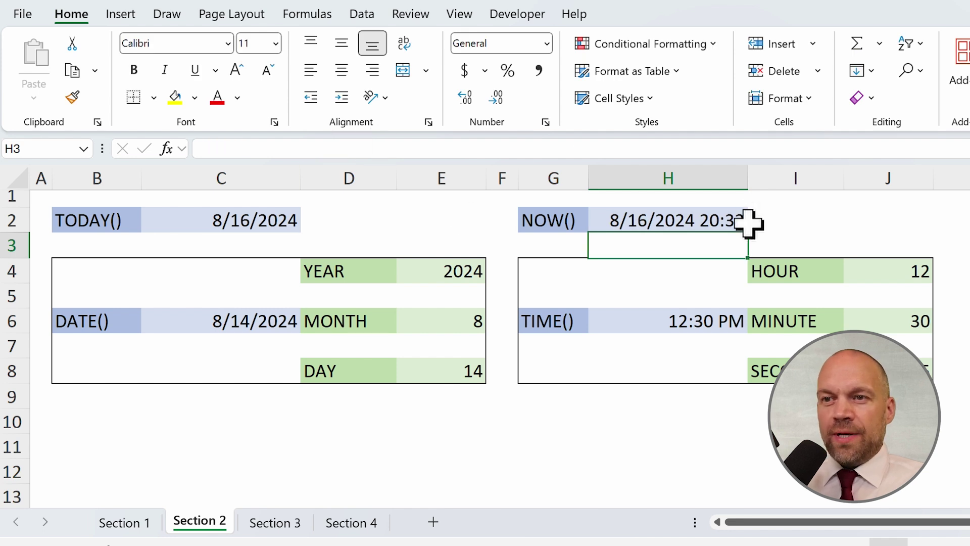
# Step: Review the DATE formula in C6 and its inputs: year 2024, month 8, day 14
pyautogui.click(95, 419)
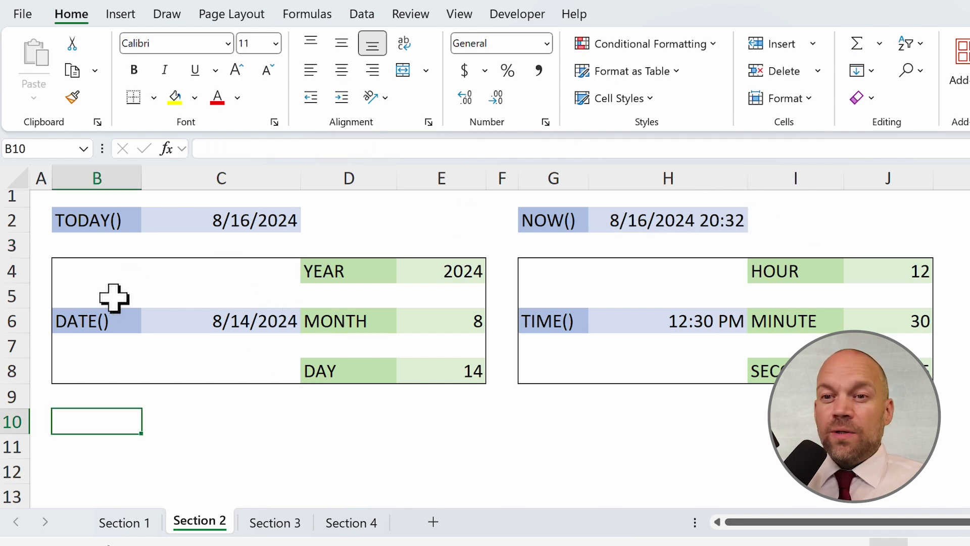
pyautogui.click(106, 322)
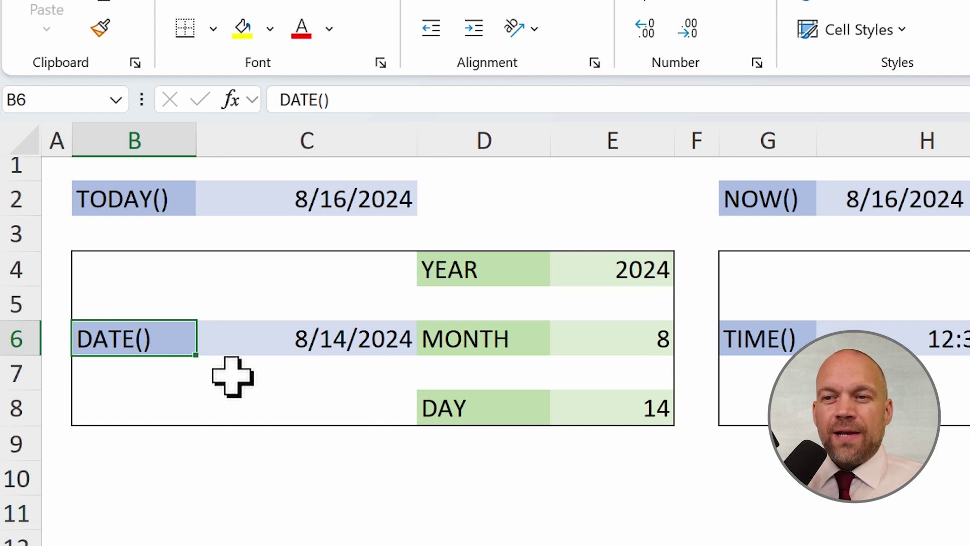
pyautogui.click(303, 341)
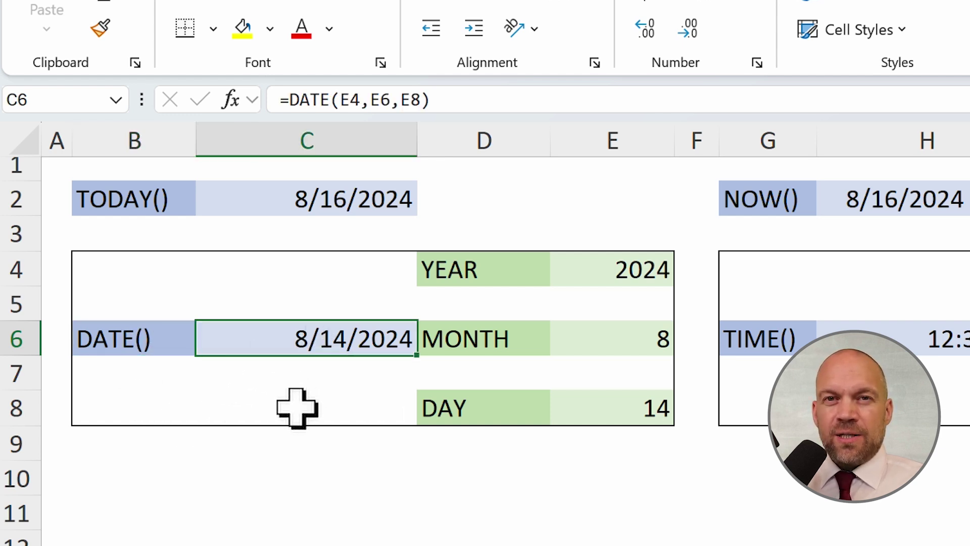
pyautogui.click(611, 277)
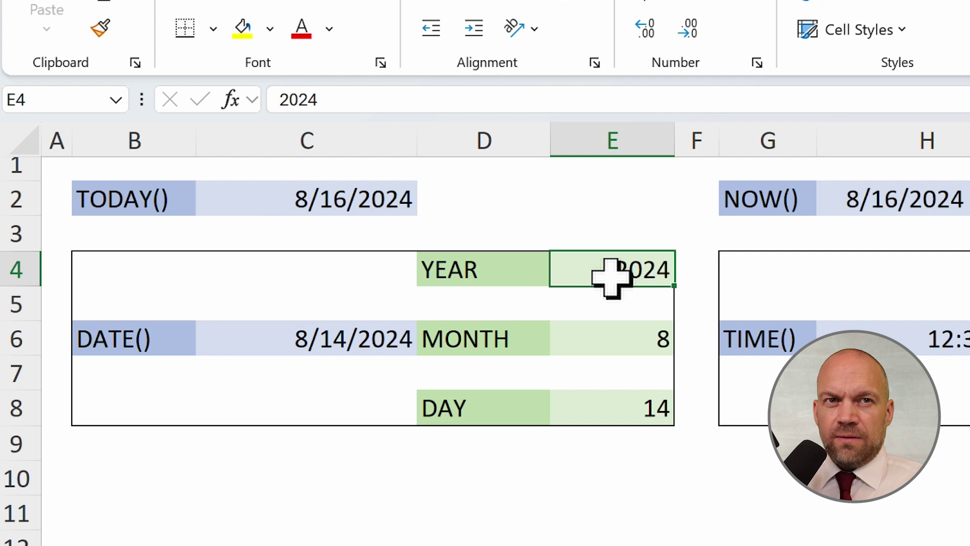
pyautogui.click(599, 333)
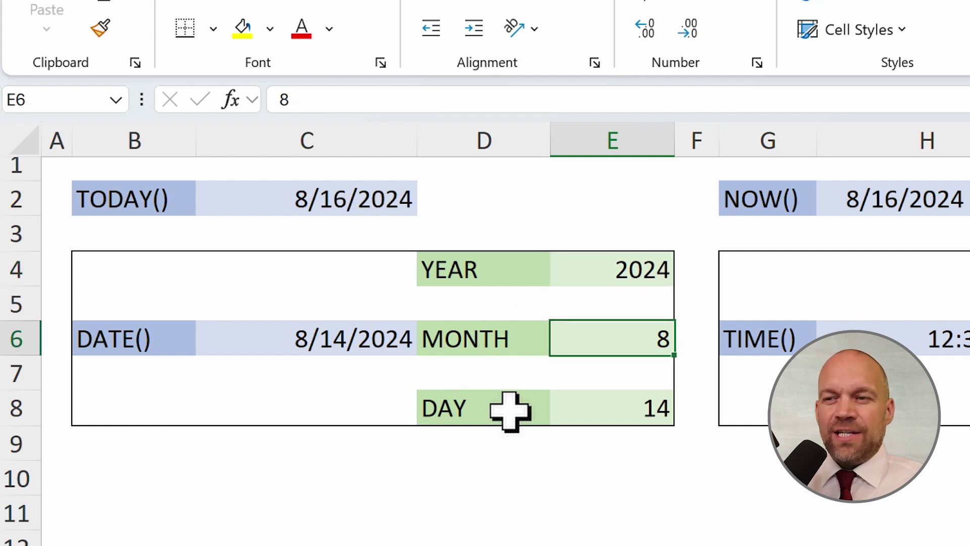
pyautogui.click(623, 406)
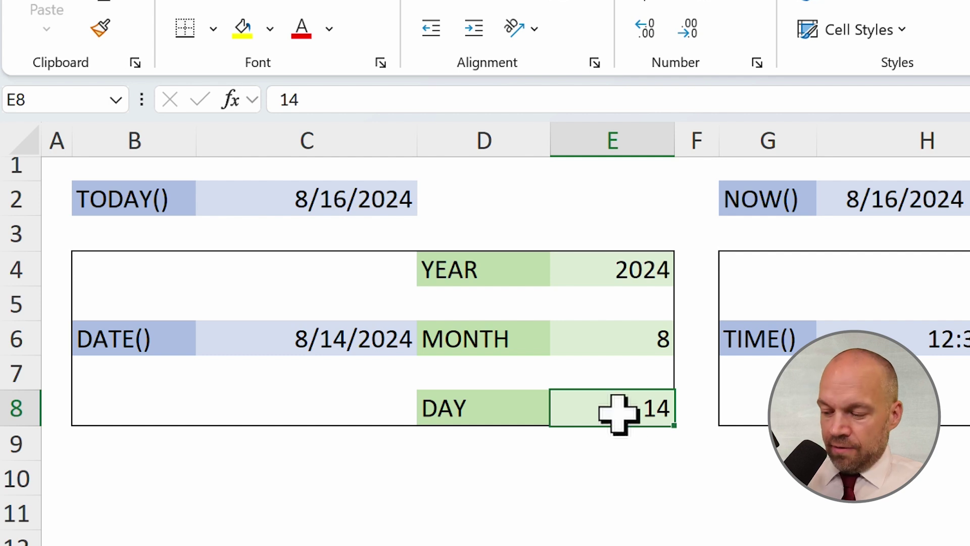
# Step: Change the day input in E8 to 15 and view DATE's Function Arguments for C6
pyautogui.write('15')
pyautogui.press('Return')
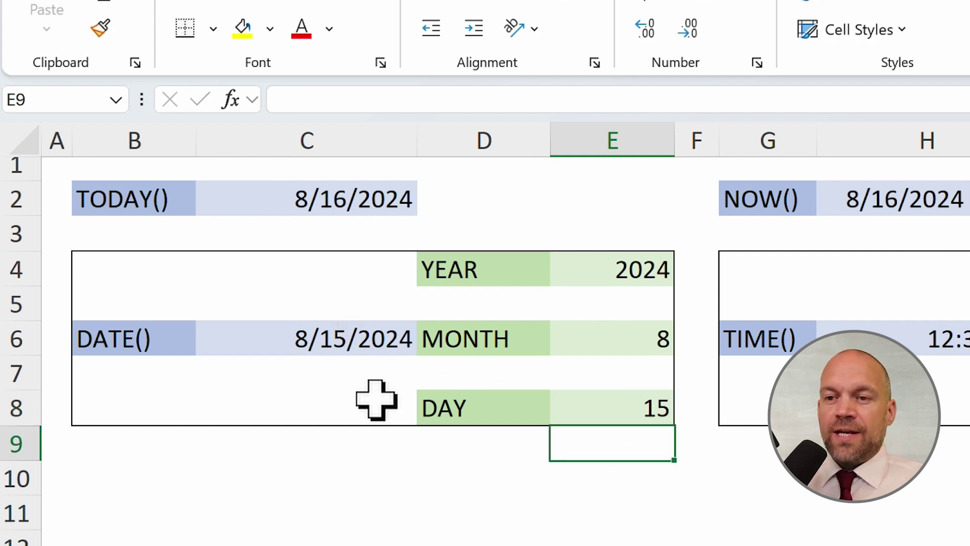
pyautogui.click(340, 347)
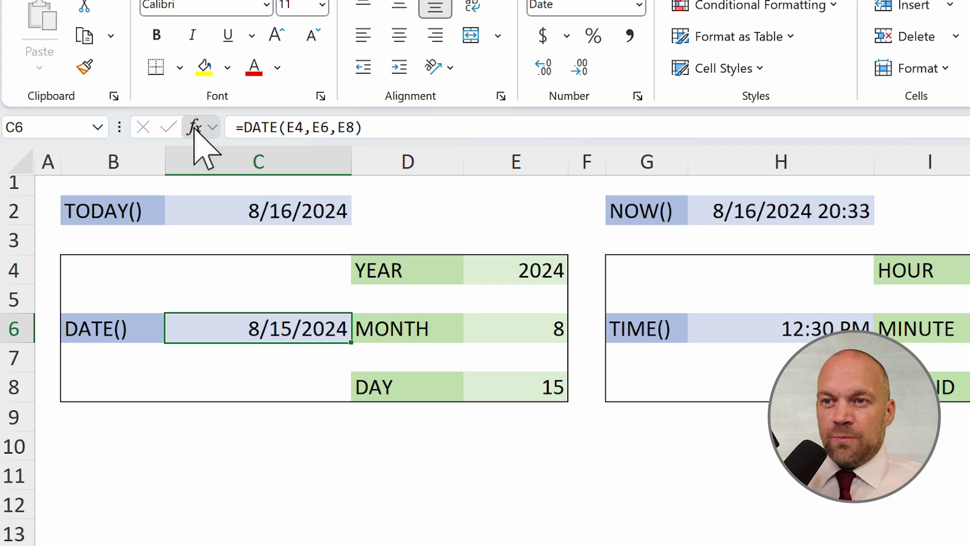
pyautogui.click(194, 127)
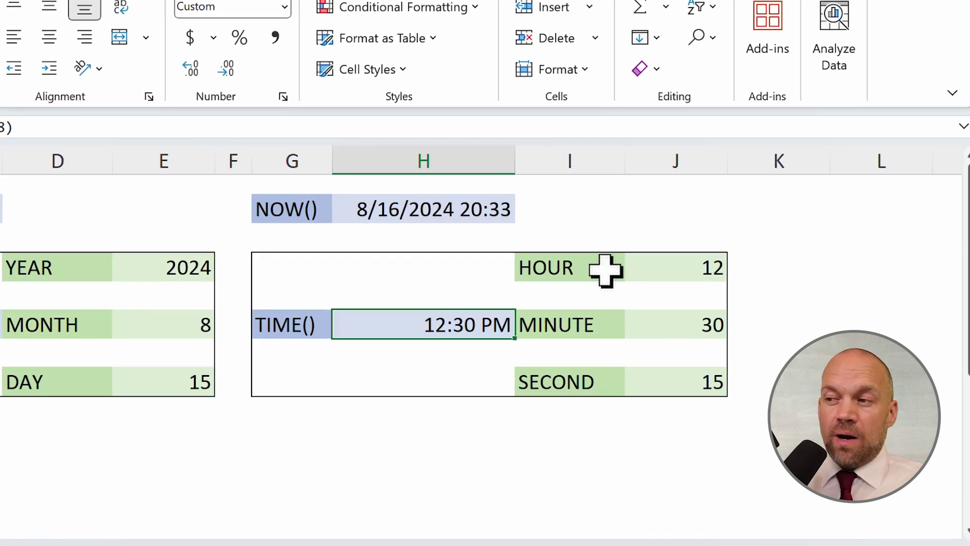
pyautogui.click(632, 270)
pyautogui.click(652, 326)
pyautogui.click(644, 379)
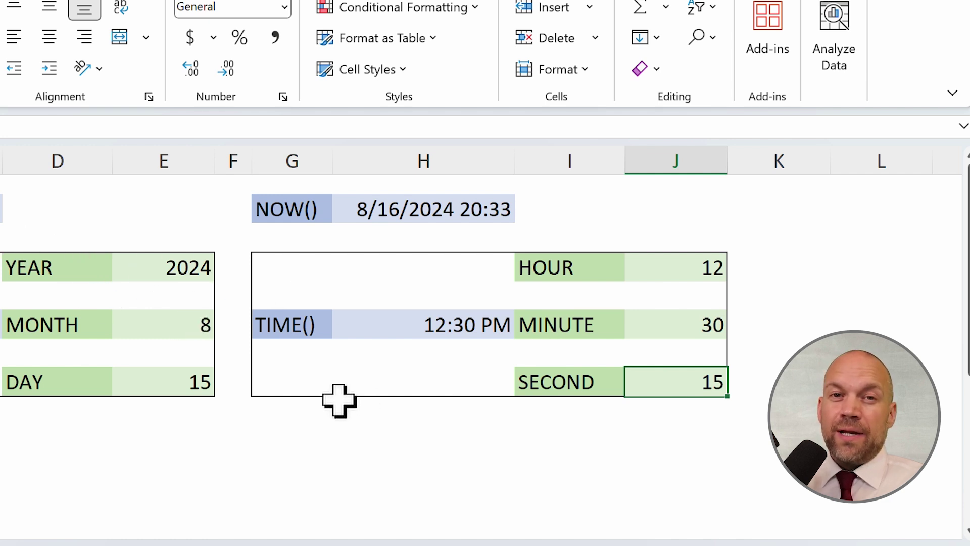
pyautogui.click(459, 325)
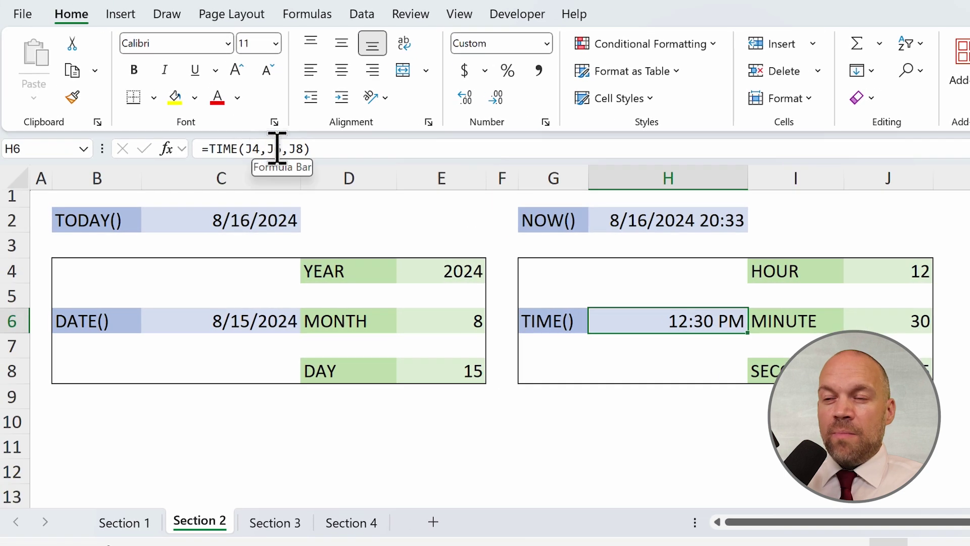
pyautogui.click(591, 398)
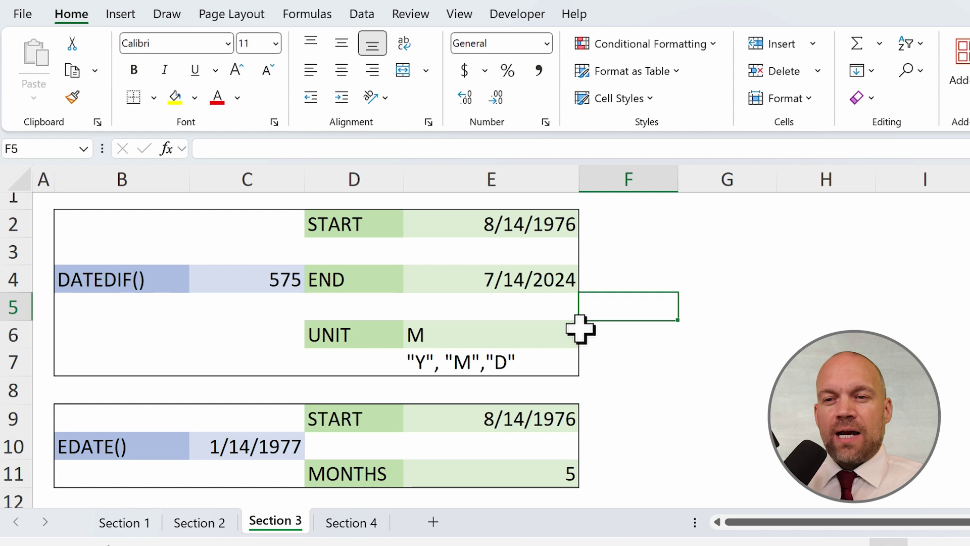
# Step: Switch the DATEDIF unit in E6 from M to Y so C4 returns 47 years
pyautogui.click(104, 281)
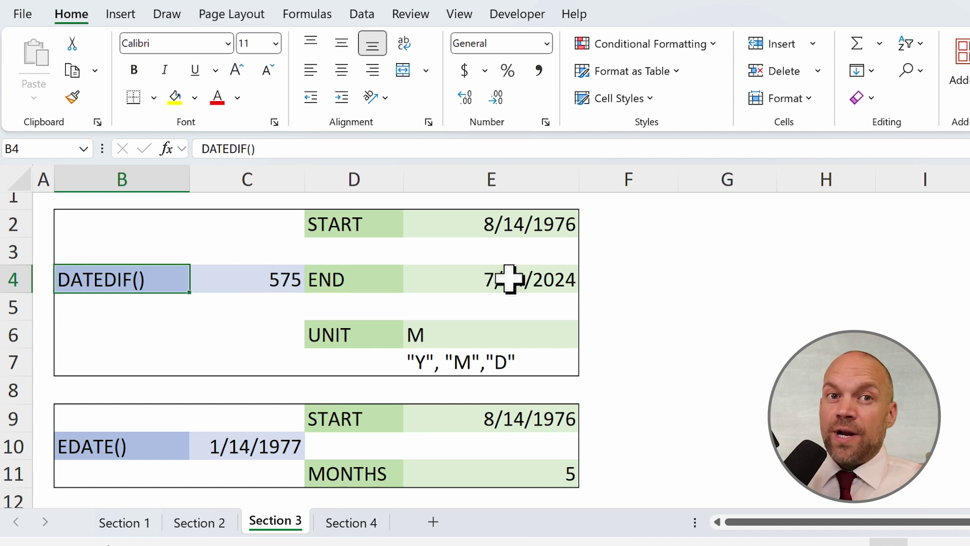
pyautogui.click(258, 278)
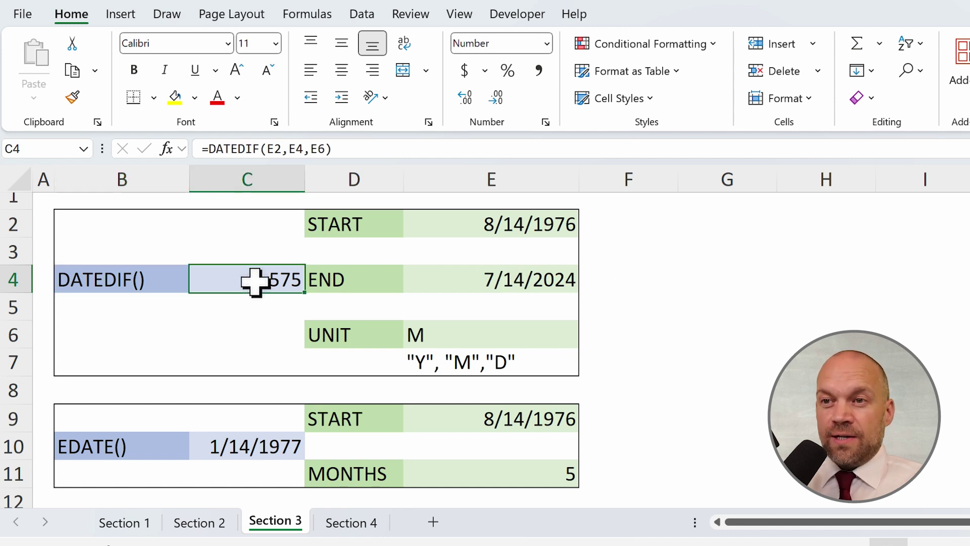
pyautogui.click(342, 150)
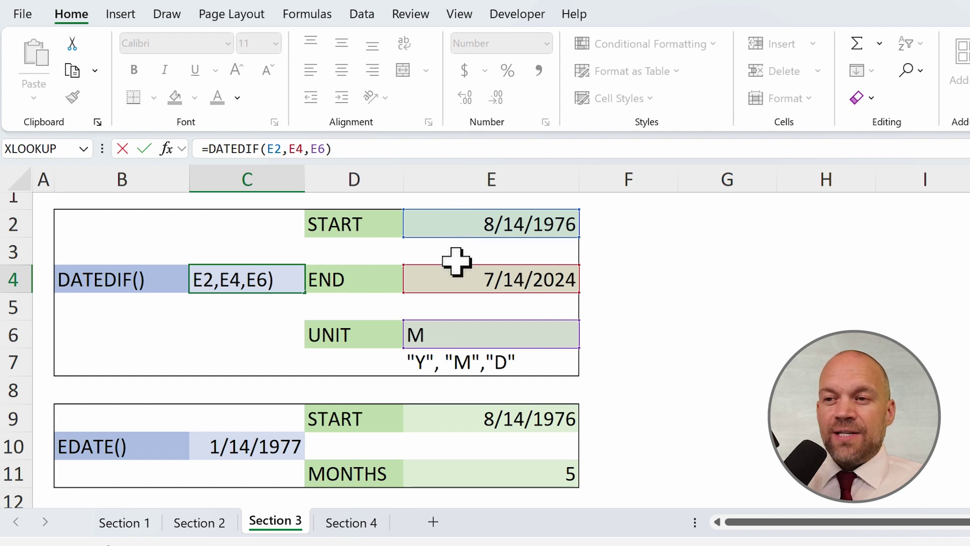
pyautogui.click(477, 332)
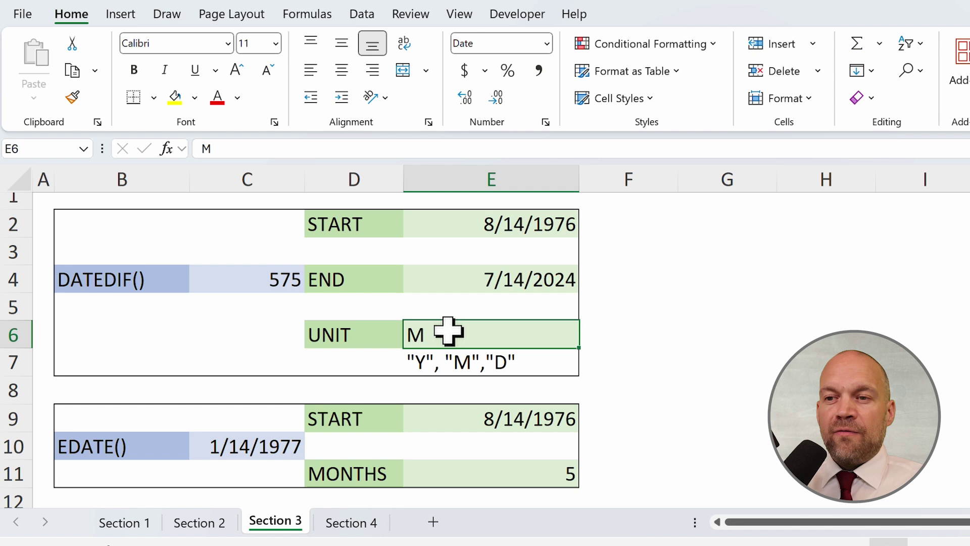
pyautogui.write('Y')
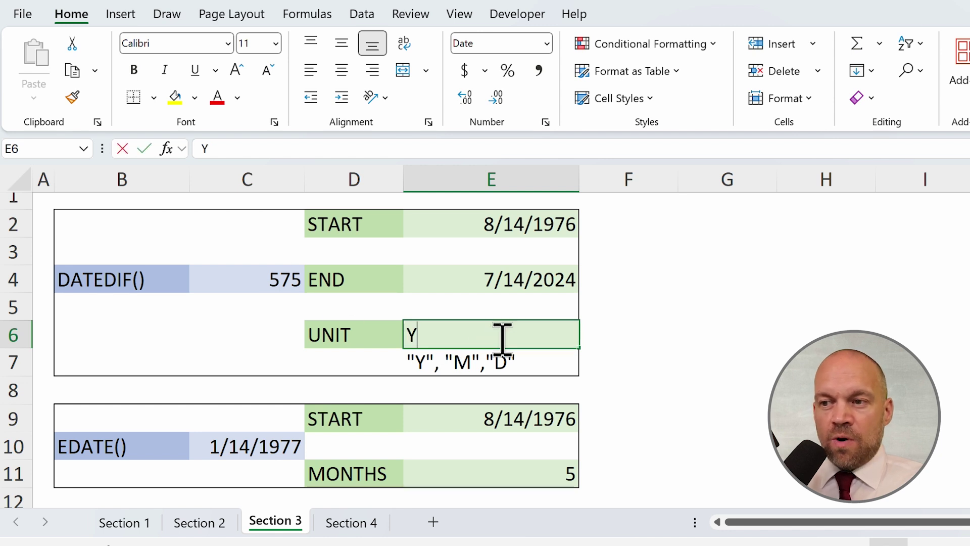
pyautogui.press('Return')
pyautogui.click(273, 278)
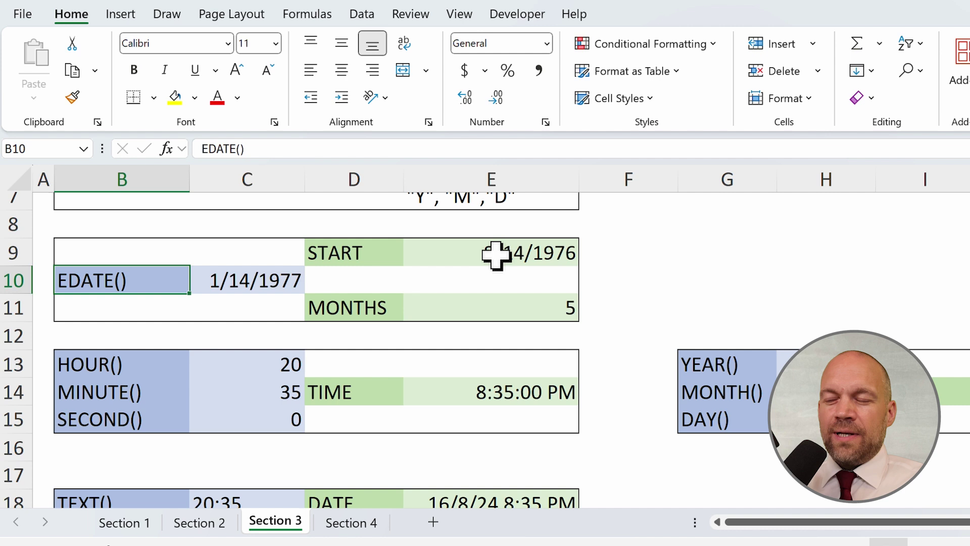
# Step: Change MONTHS in E11 from 5 to 60 so =EDATE(E9,E11) returns 8/14/1981
pyautogui.click(493, 254)
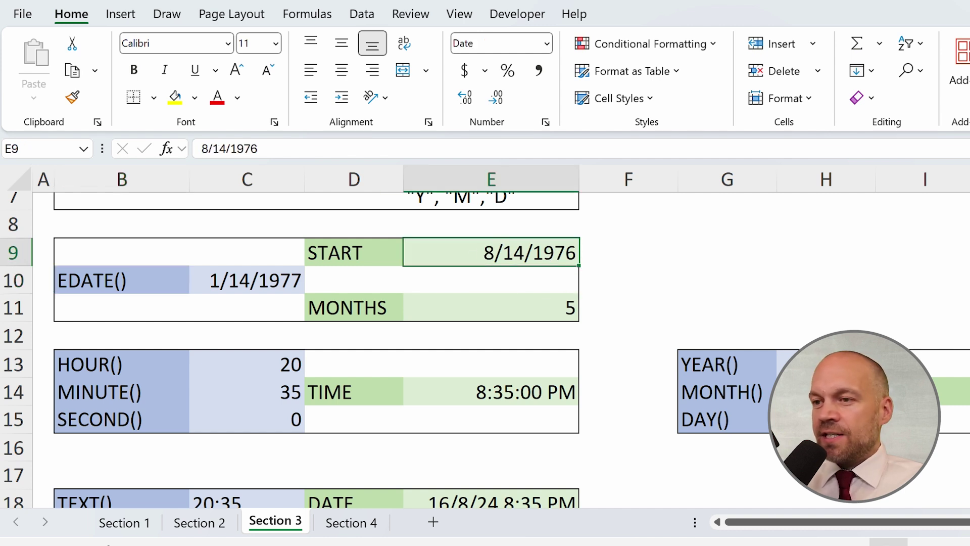
pyautogui.click(471, 329)
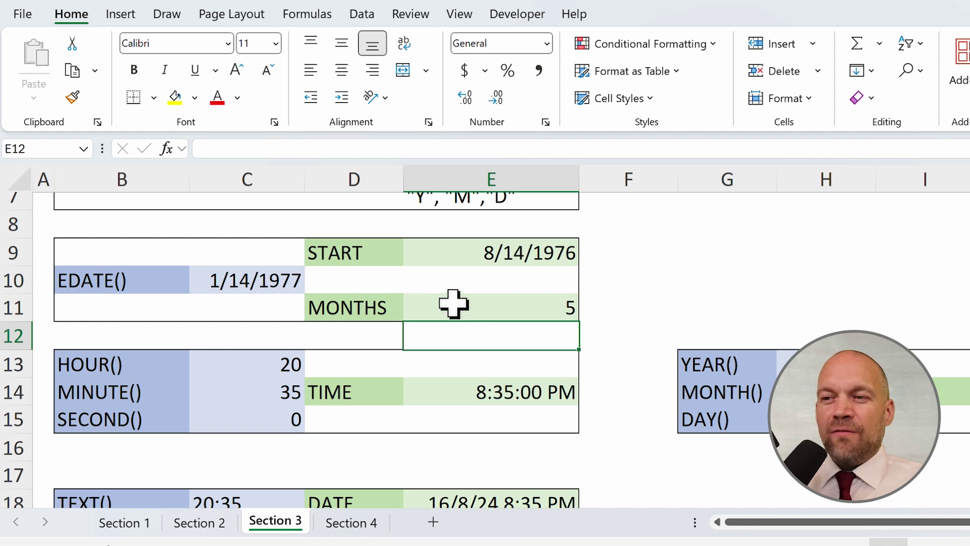
pyautogui.click(453, 303)
pyautogui.write('60')
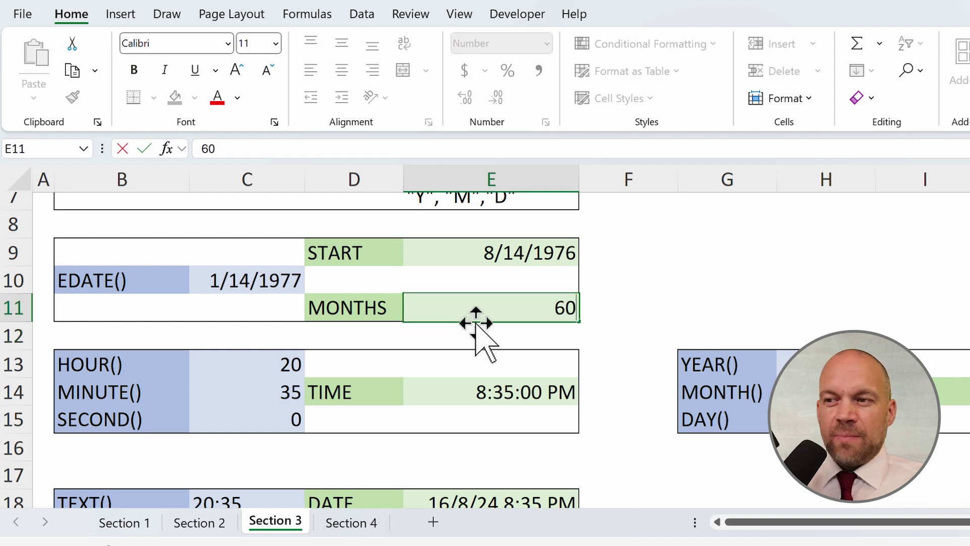
pyautogui.press('Return')
pyautogui.press('Up')
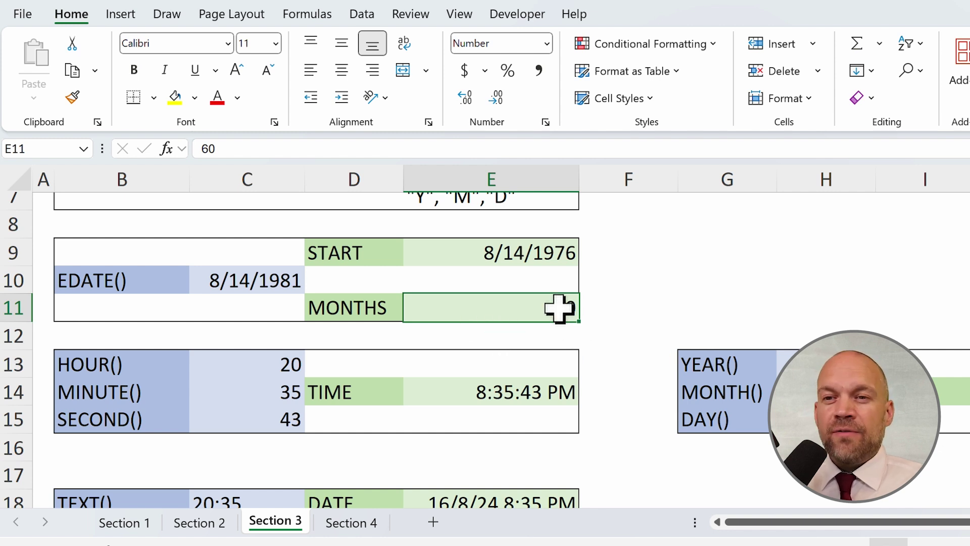
pyautogui.click(258, 286)
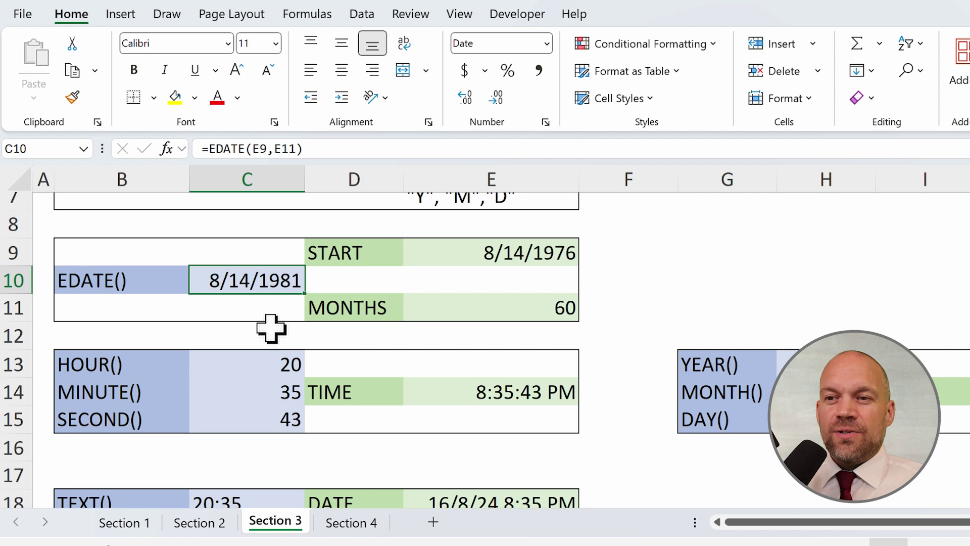
pyautogui.scroll(-1, 240, 279)
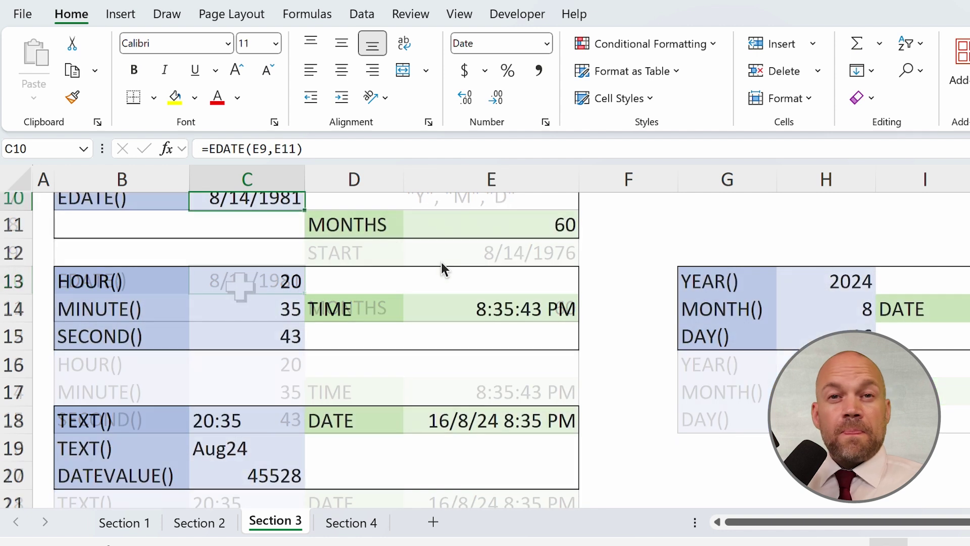
pyautogui.click(211, 262)
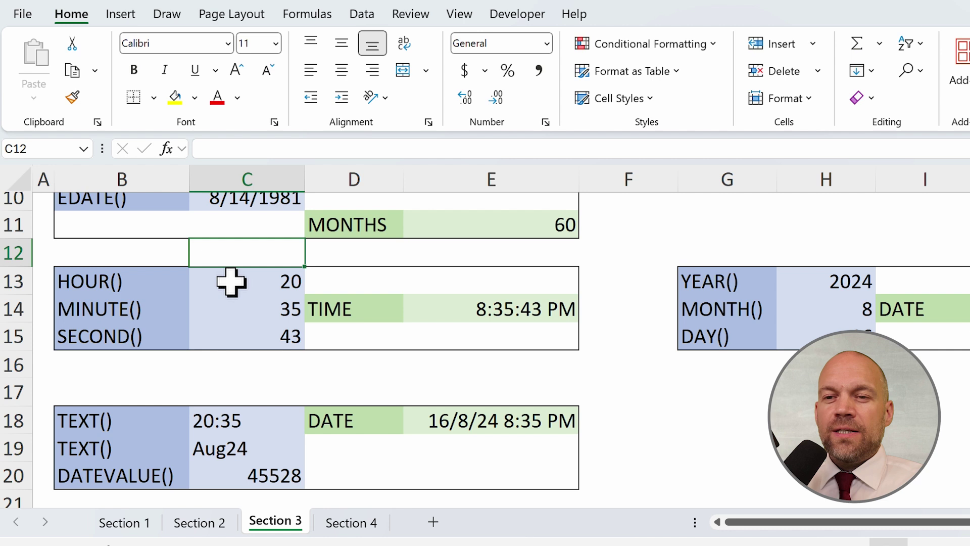
pyautogui.click(145, 275)
pyautogui.click(131, 313)
pyautogui.click(126, 335)
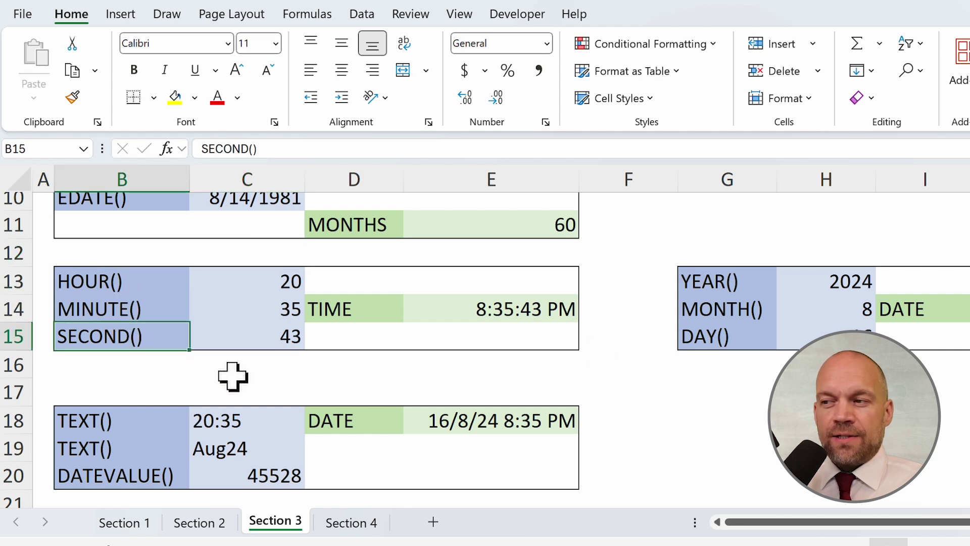
pyautogui.click(699, 281)
pyautogui.click(742, 311)
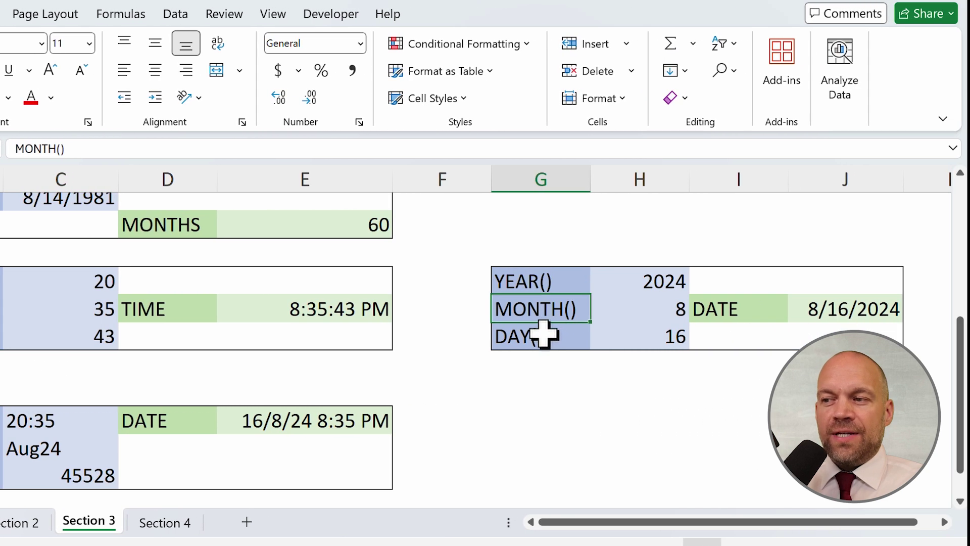
pyautogui.click(545, 335)
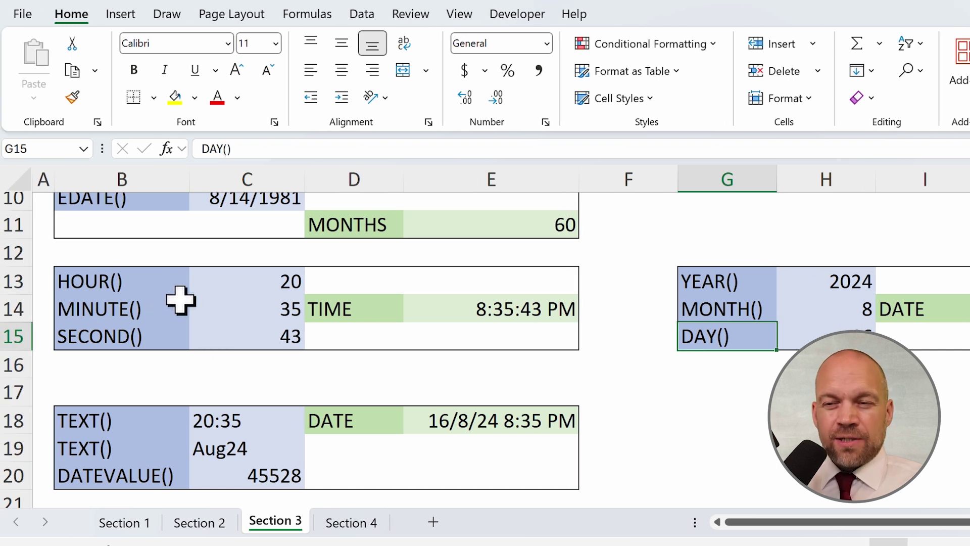
pyautogui.click(143, 280)
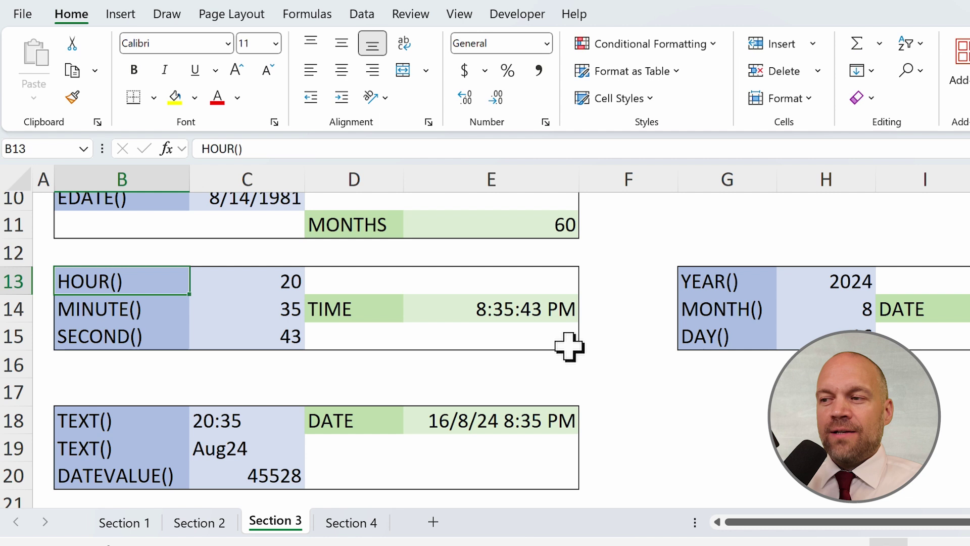
pyautogui.click(262, 277)
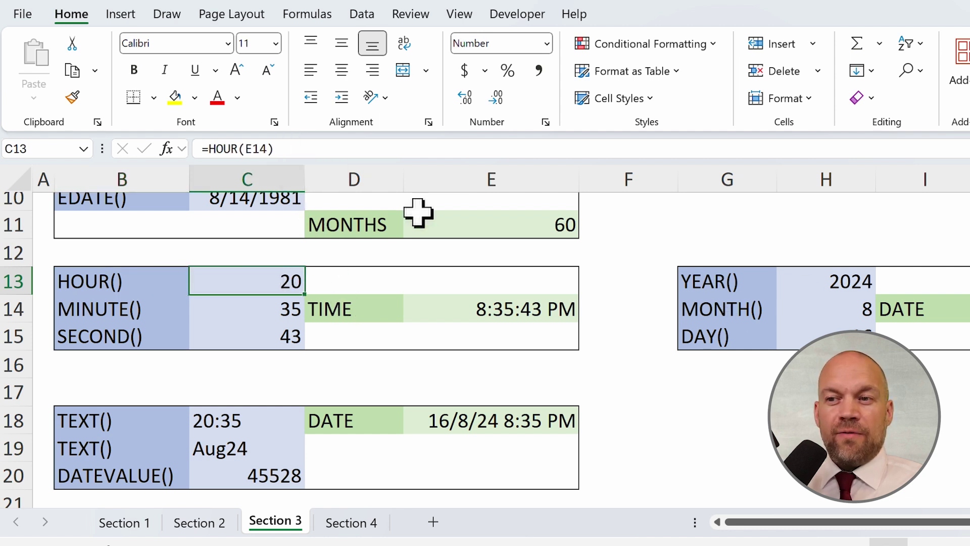
pyautogui.click(287, 149)
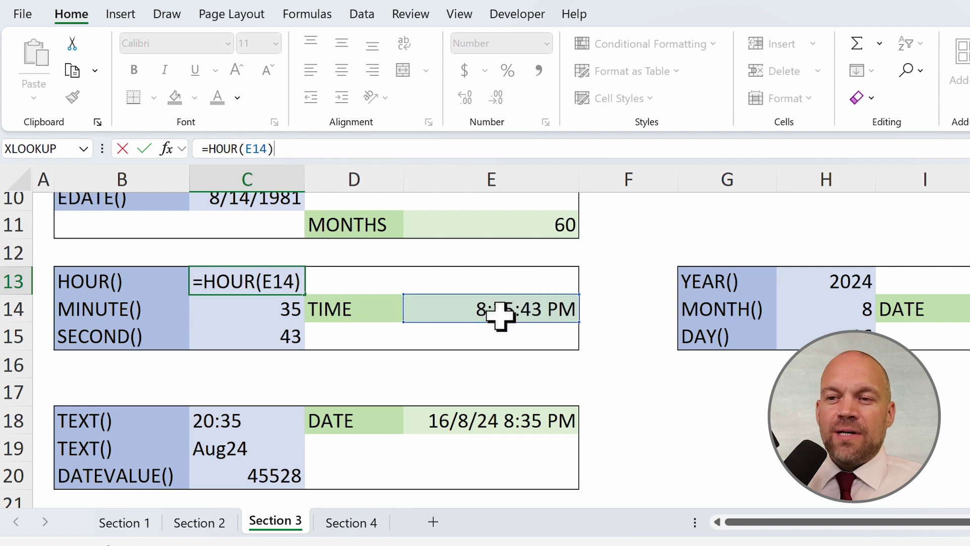
pyautogui.hotkey('ctrl', 'Return')
pyautogui.press('Down')
pyautogui.click(967, 309)
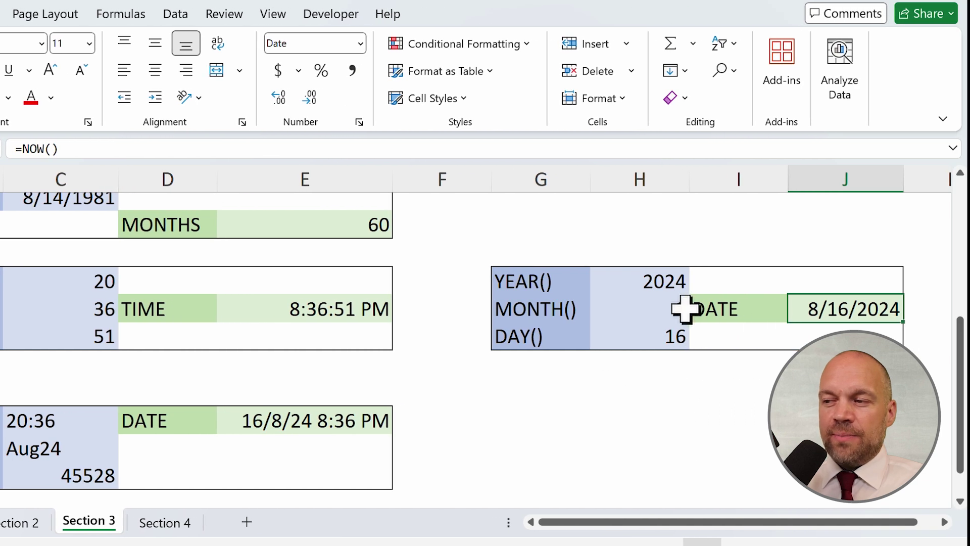
pyautogui.click(641, 308)
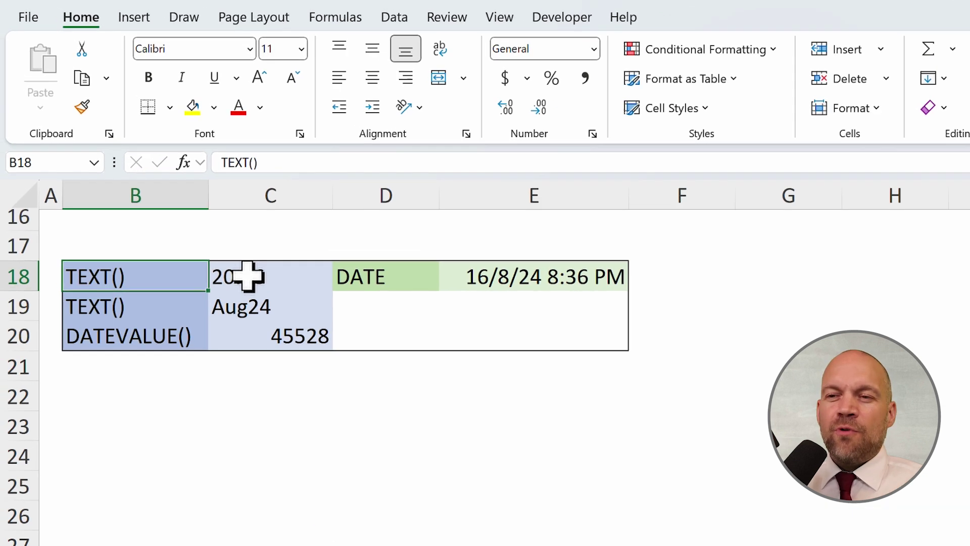
# Step: Add seconds to C18's format, =TEXT(E18,"hh:mm:SS"), showing 20:37:52
pyautogui.click(255, 259)
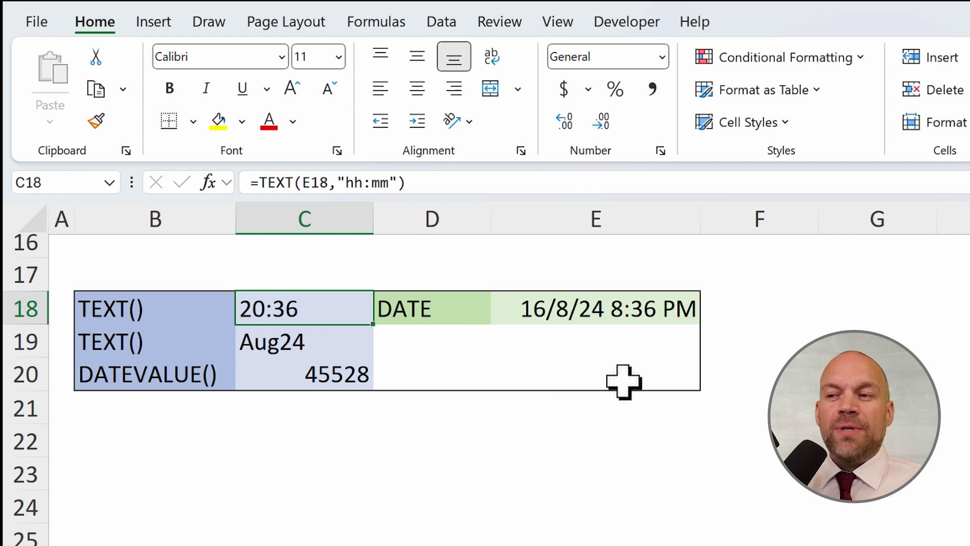
pyautogui.click(578, 309)
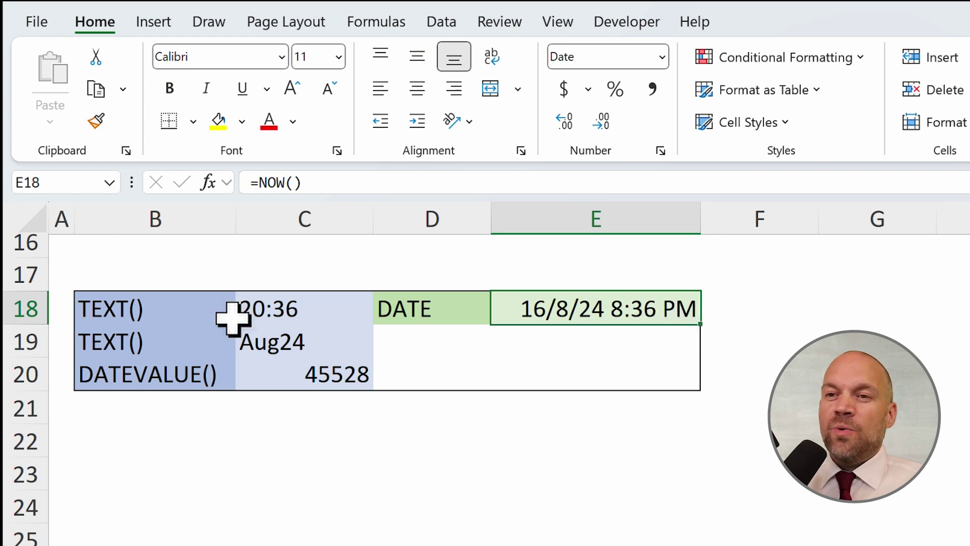
pyautogui.click(250, 321)
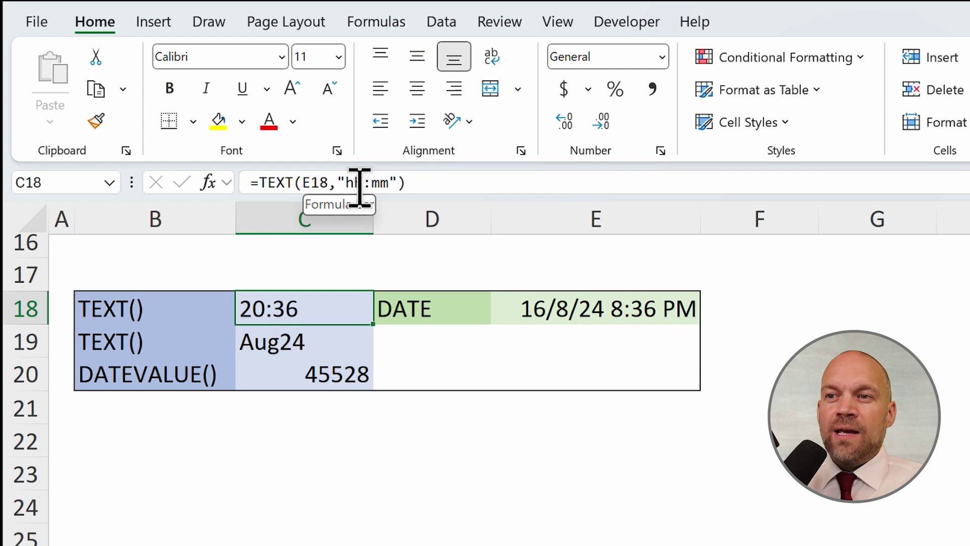
pyautogui.click(389, 182)
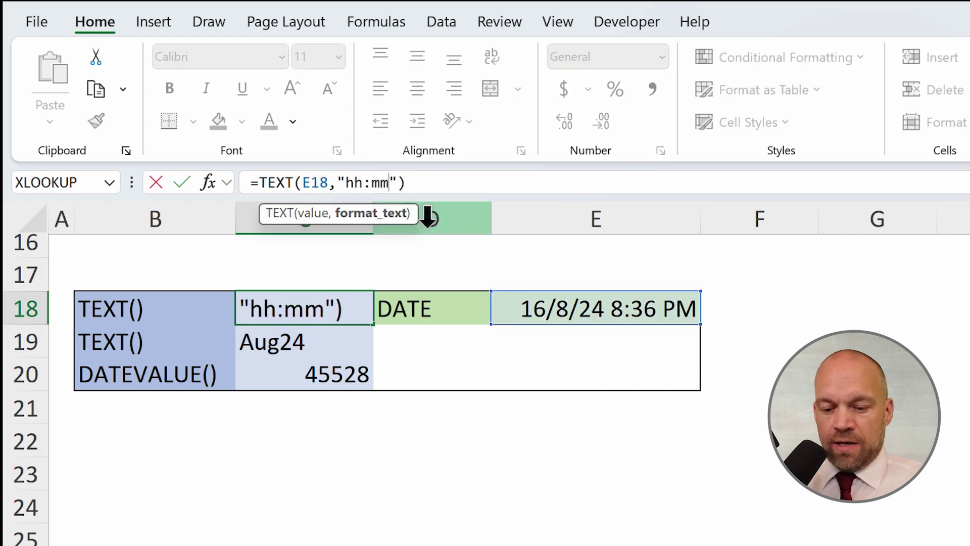
pyautogui.write(':SS')
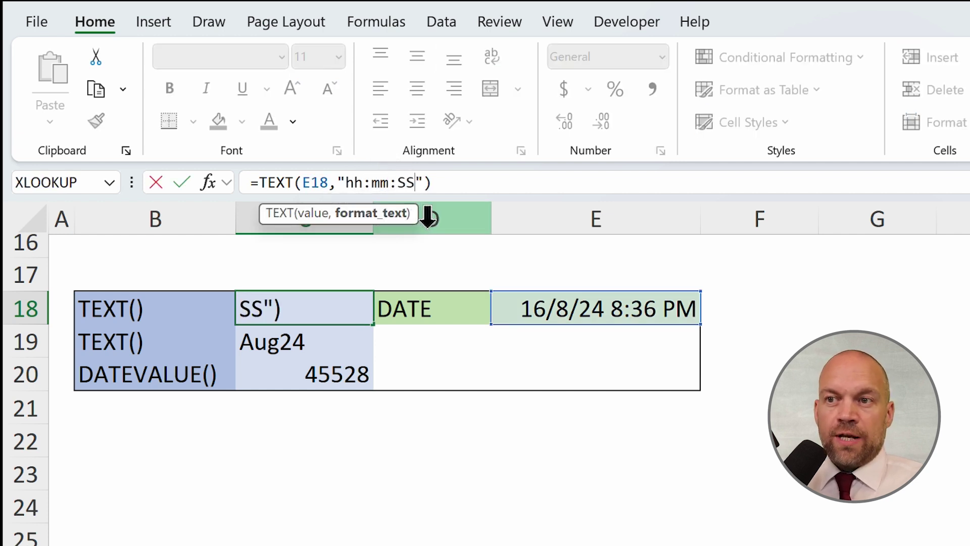
pyautogui.press('Return')
pyautogui.press('Up')
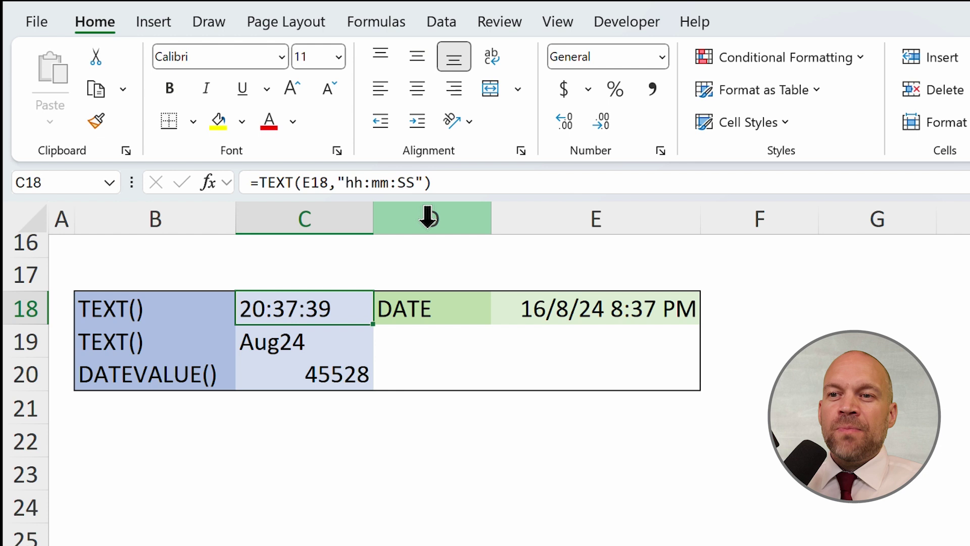
# Step: Try the shorter "MMYY" format in C19, then compare DATEVALUE's 45528 with C19's Aug24
pyautogui.press('Down')
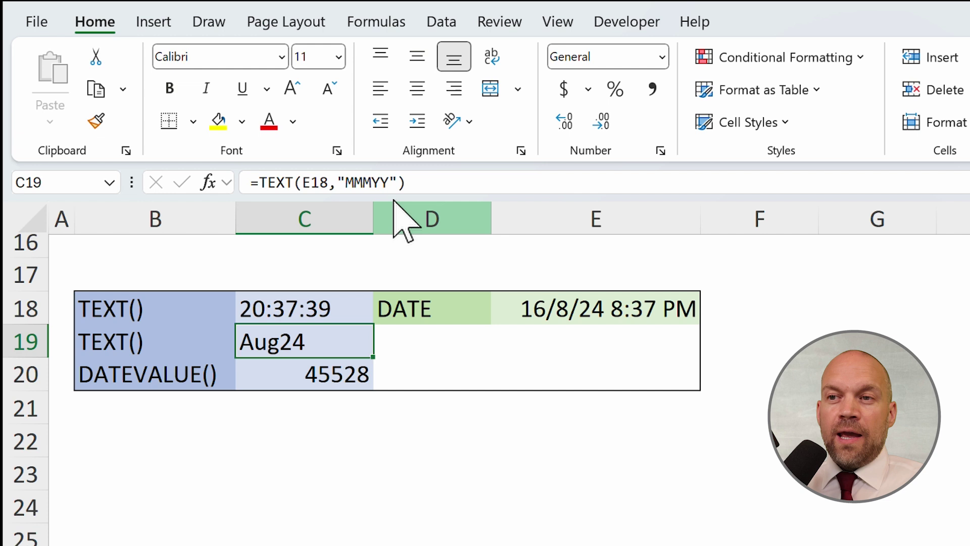
pyautogui.click(363, 183)
pyautogui.press('BackSpace')
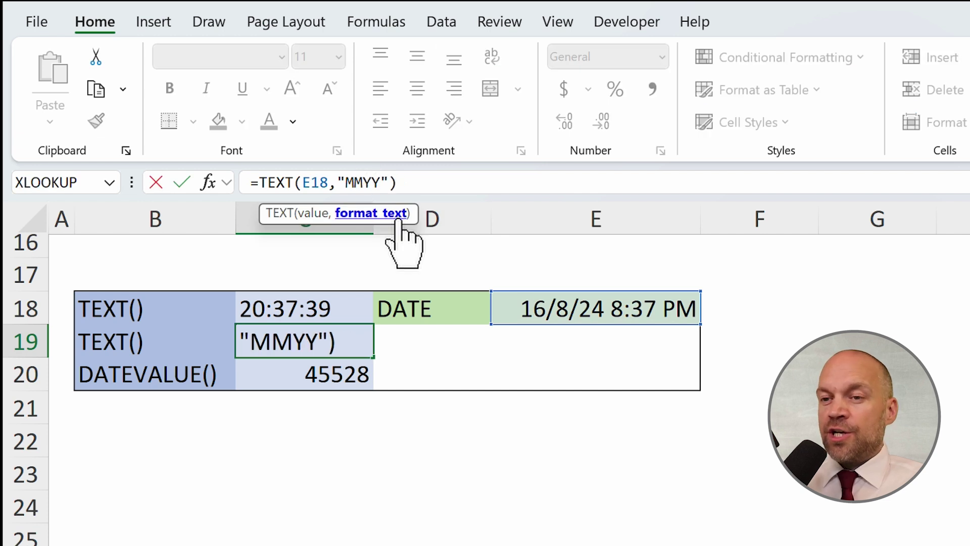
pyautogui.press('Return')
pyautogui.click(316, 329)
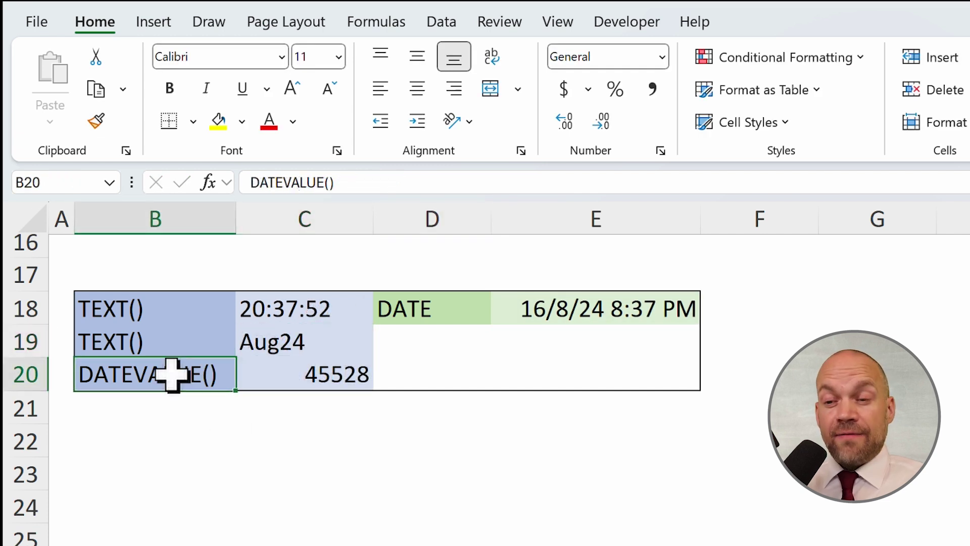
pyautogui.click(316, 379)
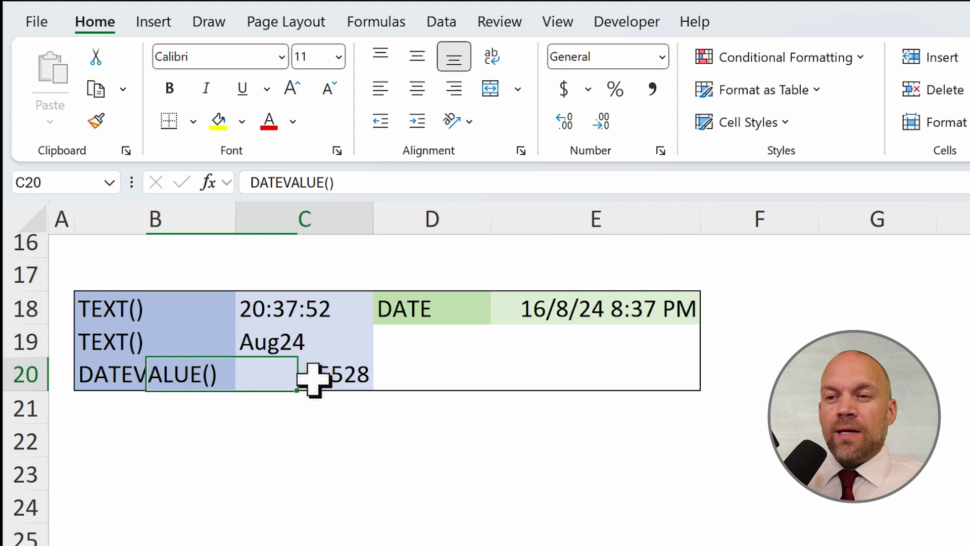
pyautogui.click(314, 340)
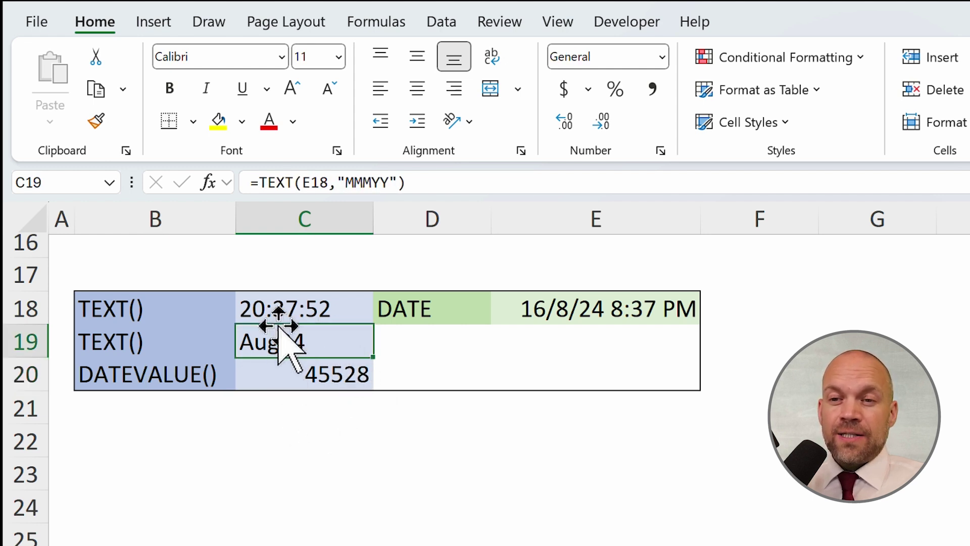
pyautogui.click(301, 369)
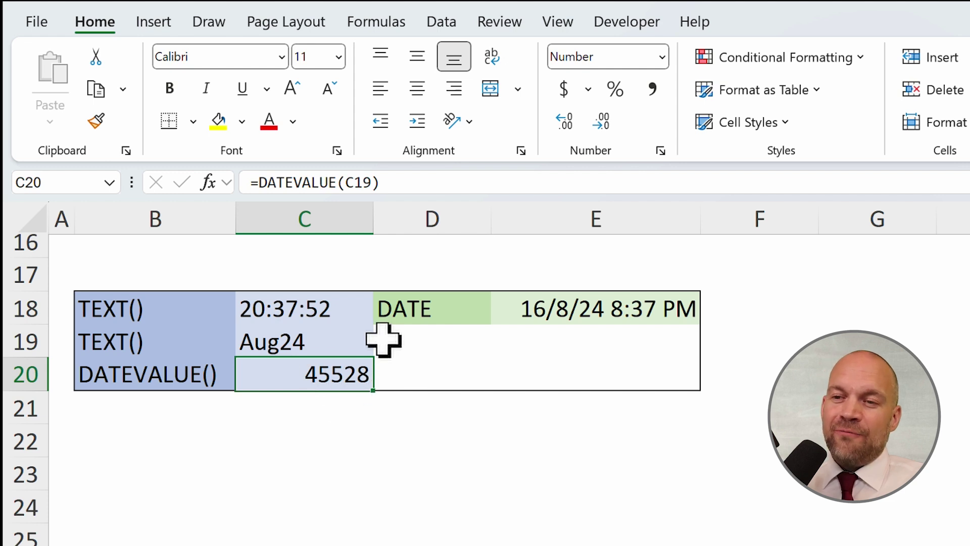
pyautogui.click(316, 336)
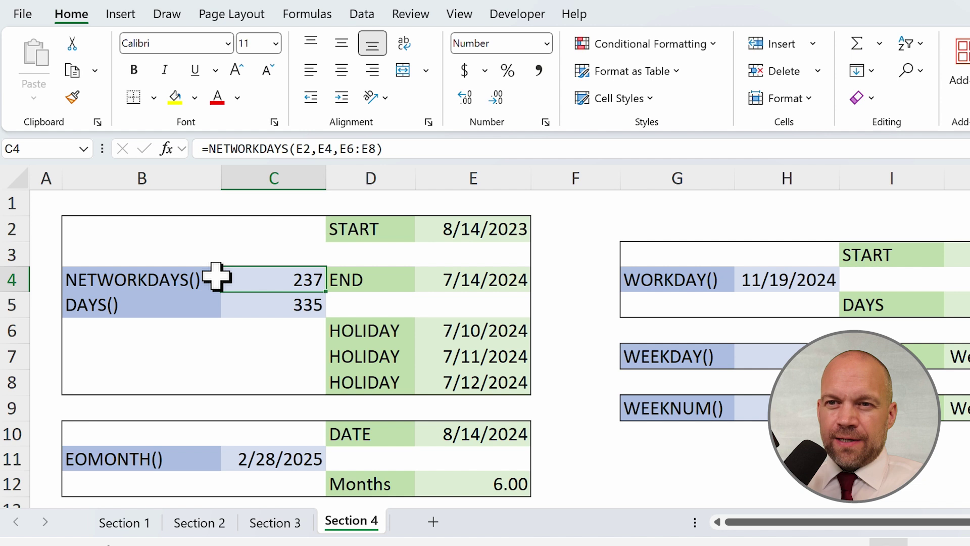
# Step: Review the NETWORKDAYS formula in C4 and the DAYS formula in C5, leaving DAYS unchanged
pyautogui.click(201, 351)
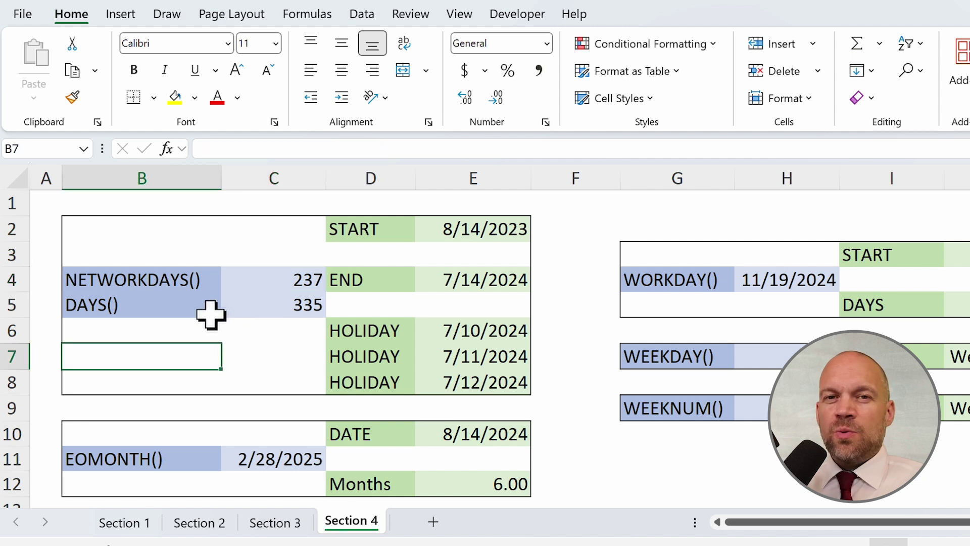
pyautogui.click(160, 281)
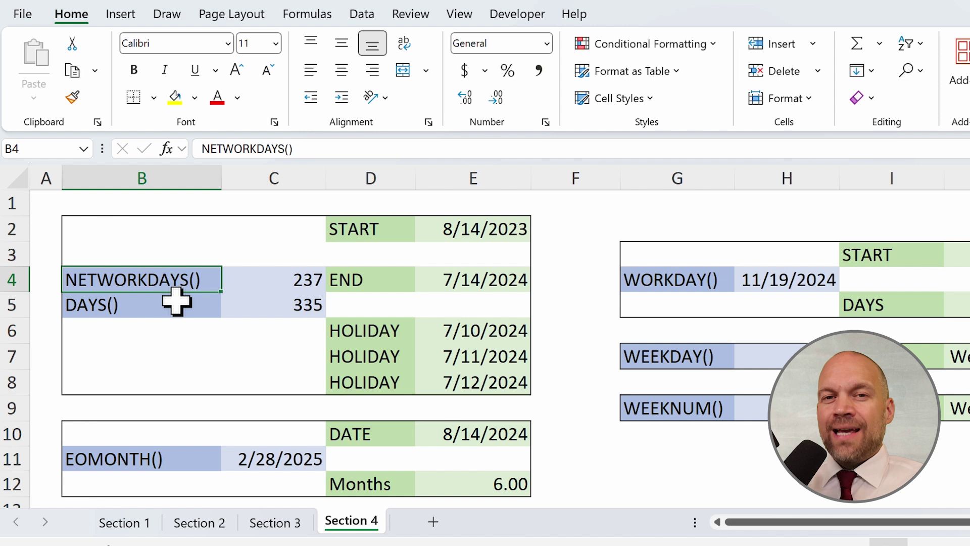
pyautogui.click(289, 280)
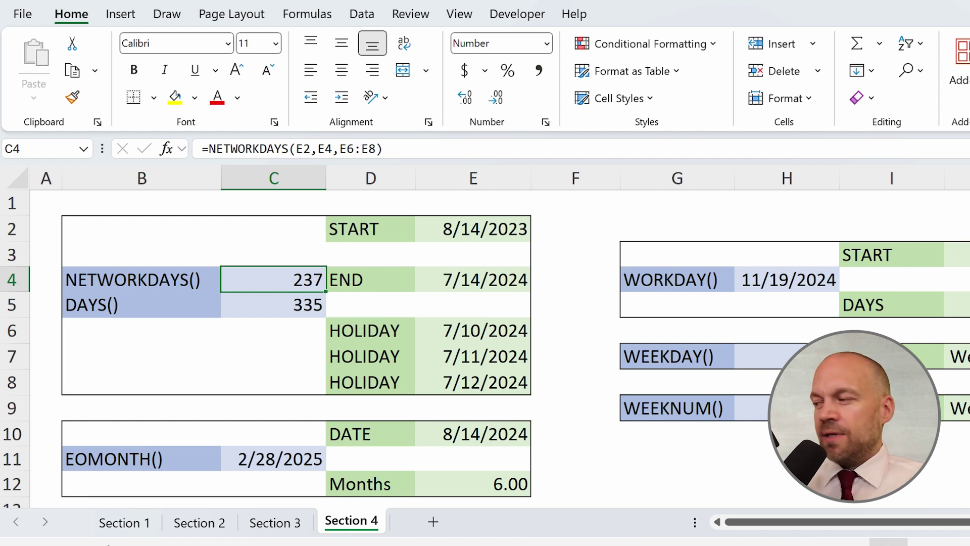
pyautogui.click(119, 305)
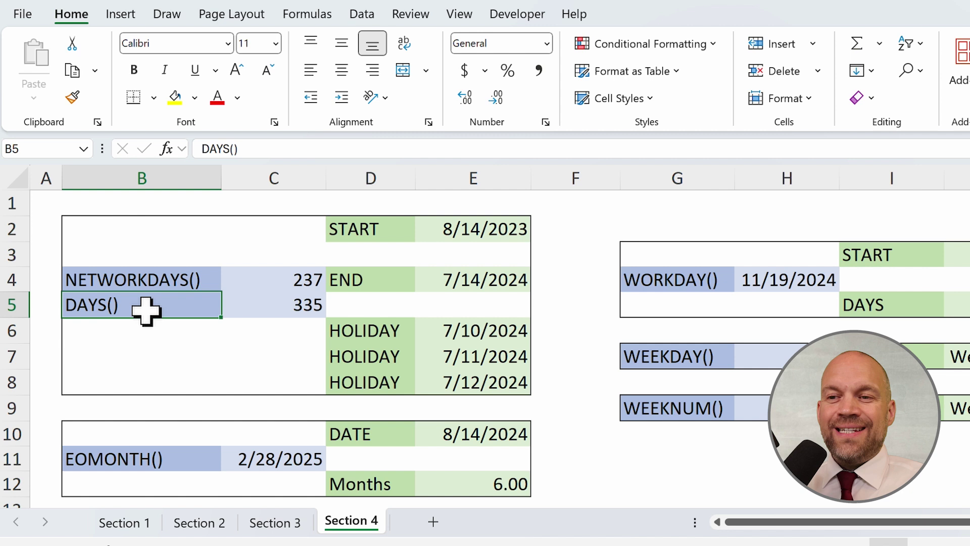
pyautogui.click(264, 303)
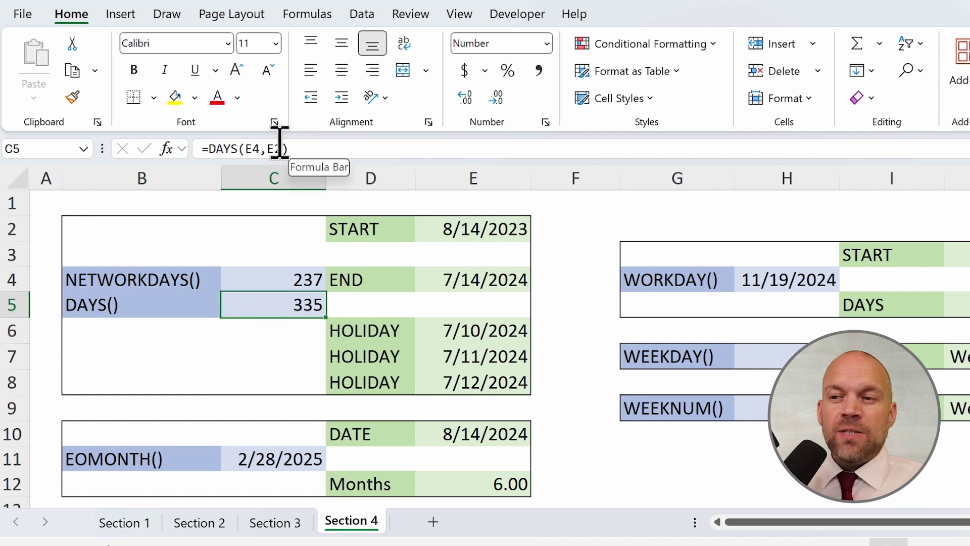
pyautogui.click(246, 148)
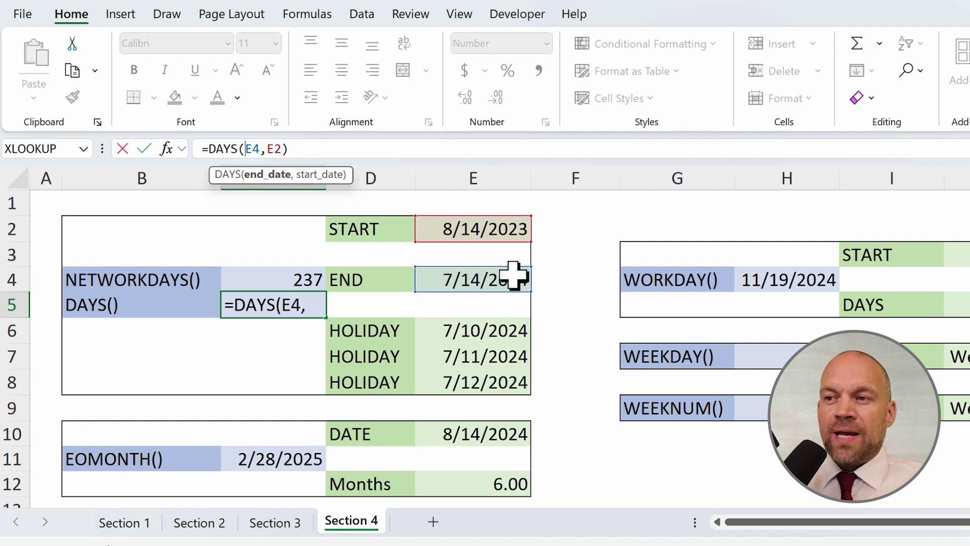
pyautogui.click(272, 348)
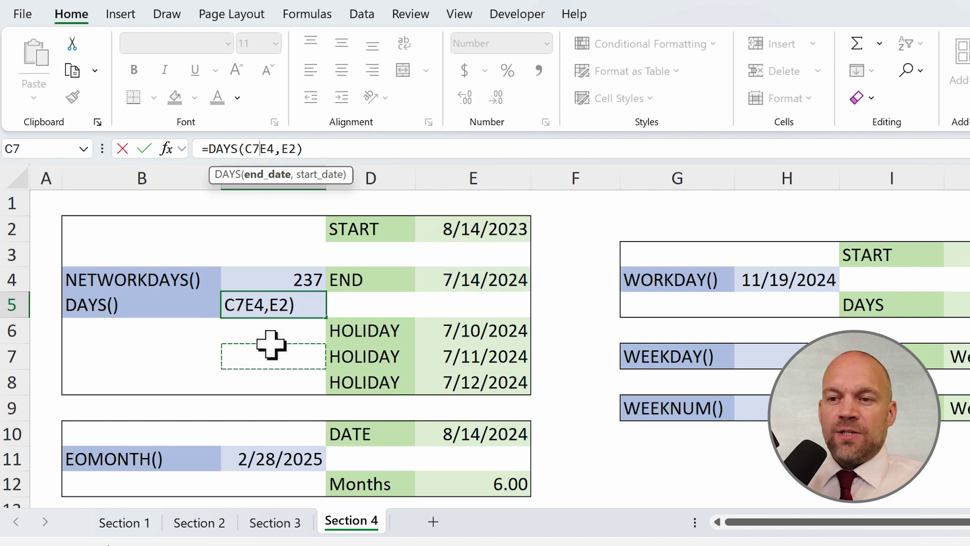
pyautogui.press('Escape')
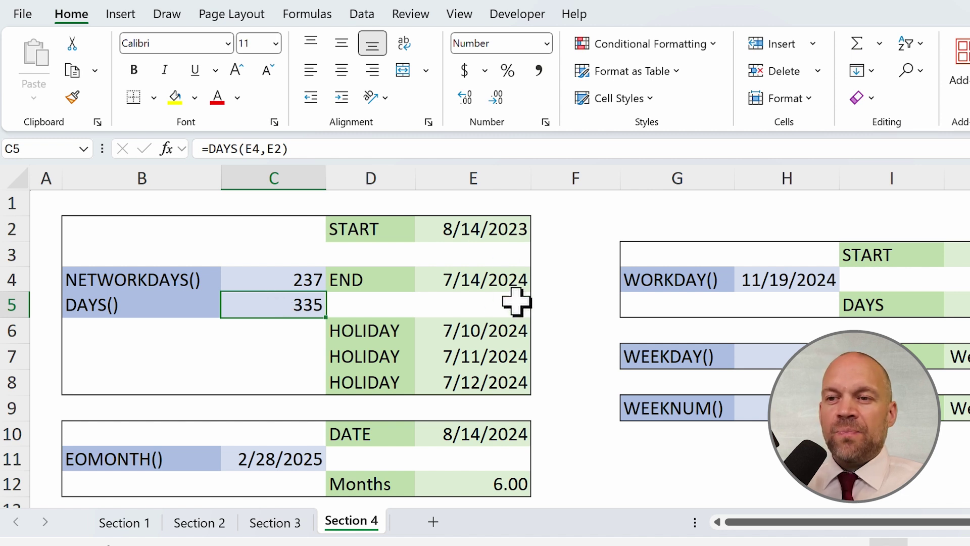
# Step: Test NETWORKDAYS without the holiday range E6:E8 (240), then restore it to 237
pyautogui.click(257, 281)
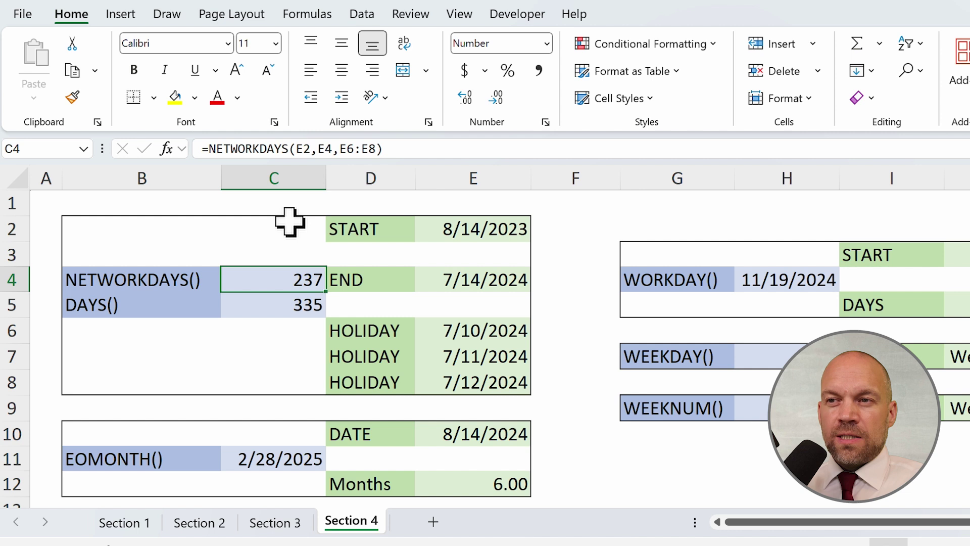
pyautogui.click(305, 148)
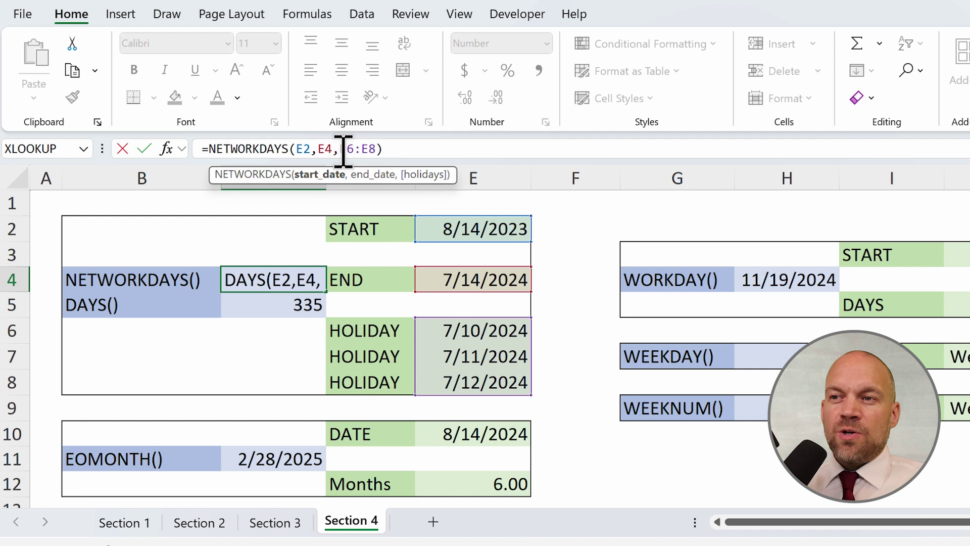
pyautogui.moveTo(340, 149); pyautogui.dragTo(380, 149)
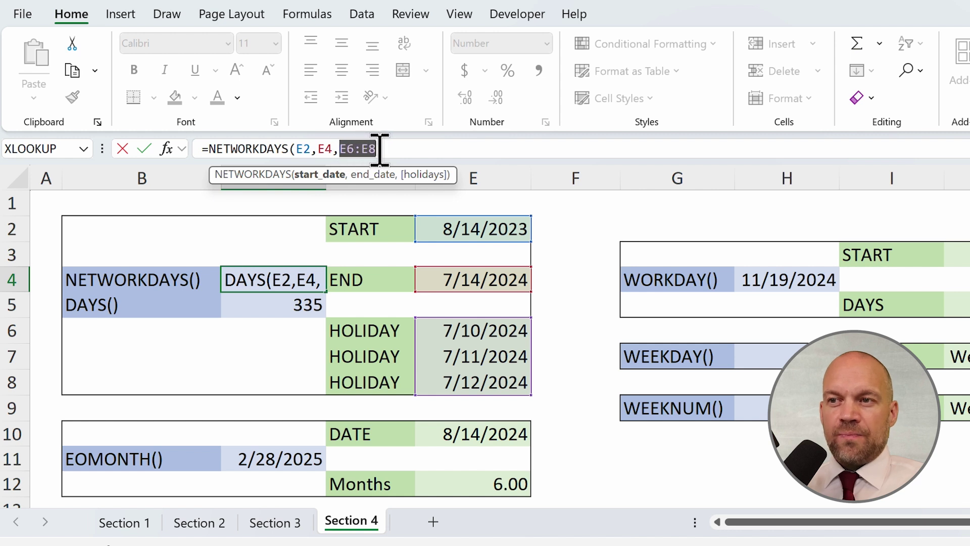
pyautogui.press('BackSpace')
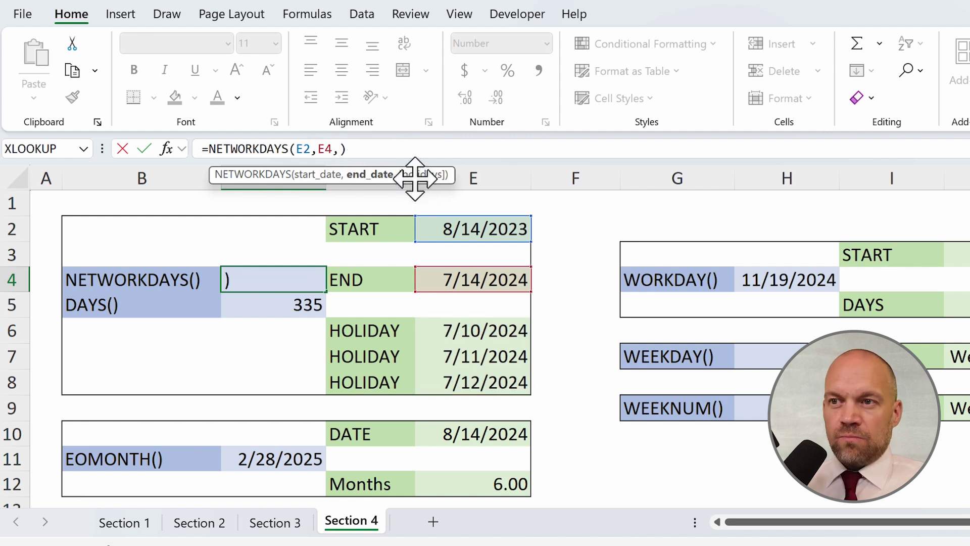
pyautogui.press('BackSpace')
pyautogui.press('Return')
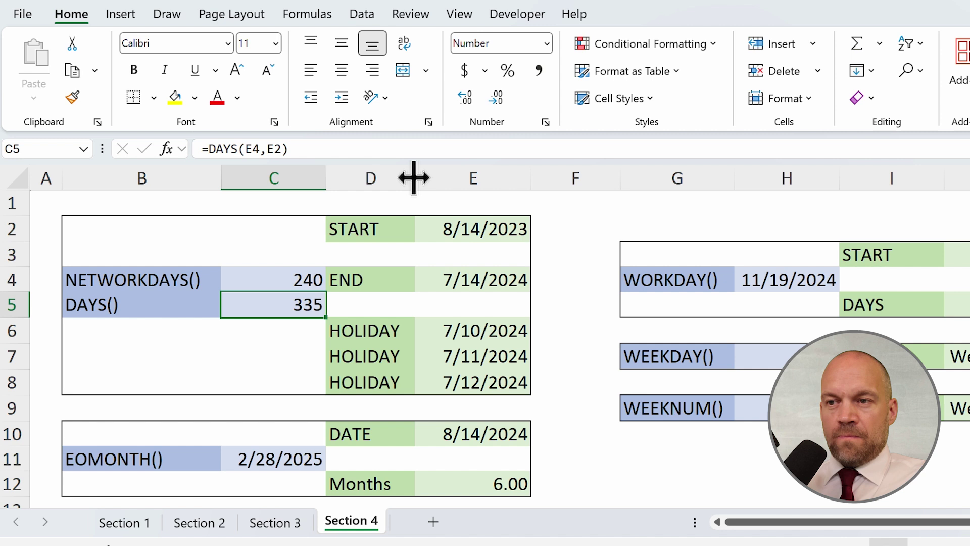
pyautogui.hotkey('ctrl', 'z')
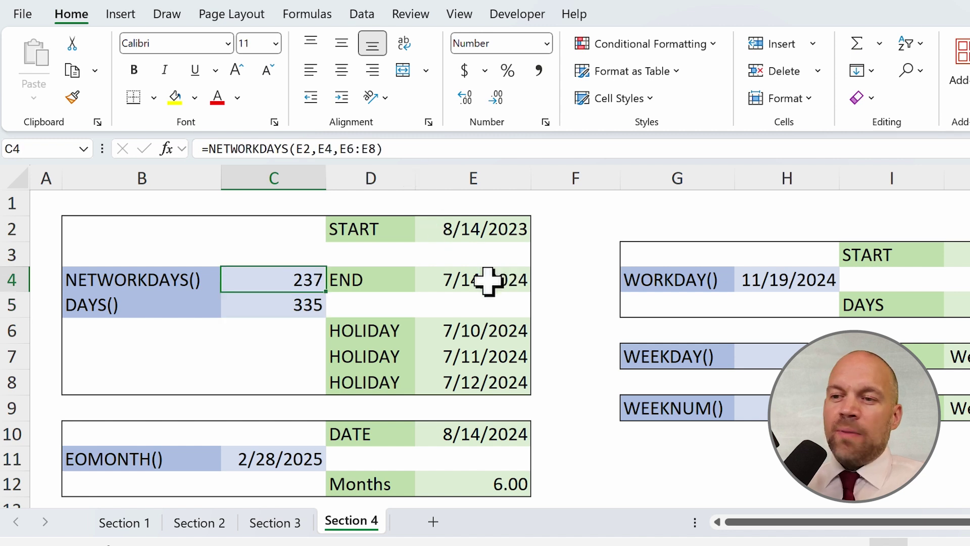
pyautogui.moveTo(404, 319); pyautogui.dragTo(468, 378)
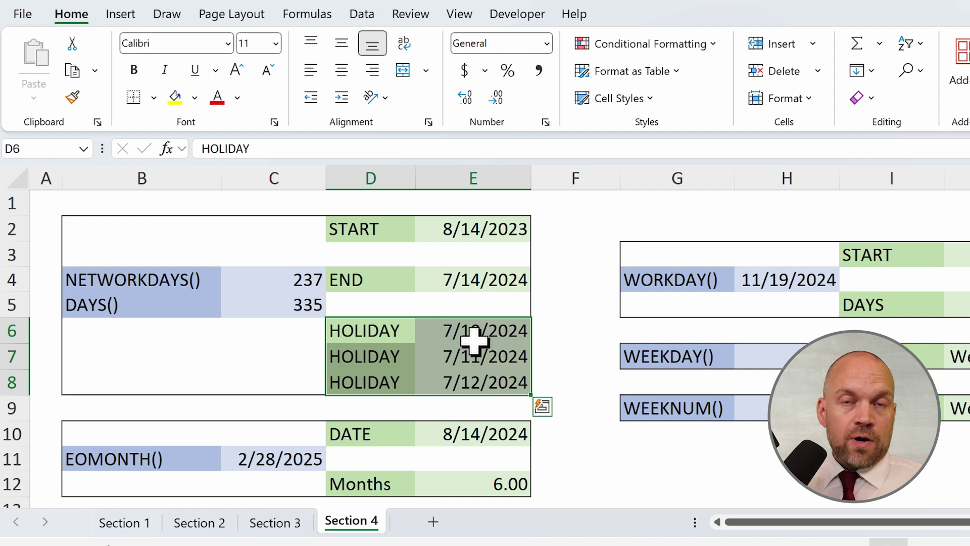
pyautogui.click(318, 283)
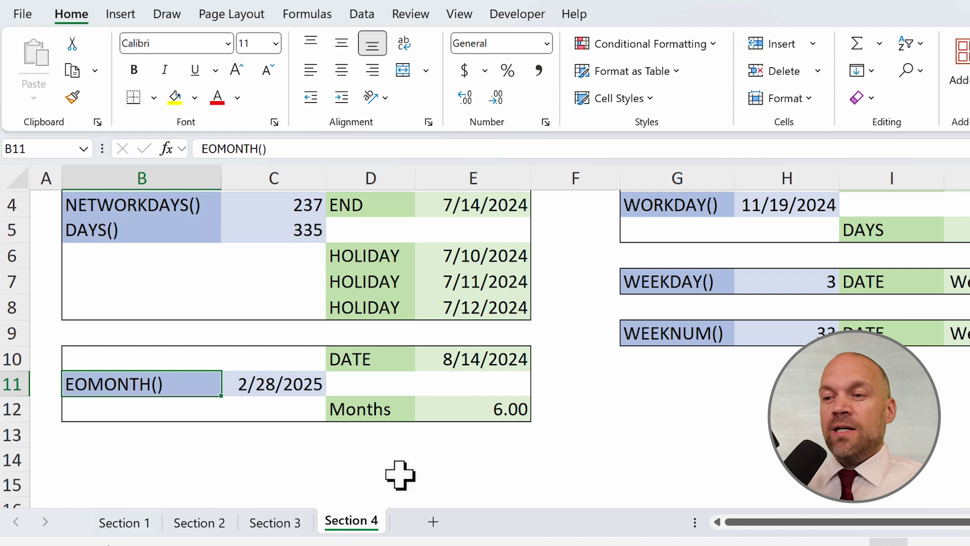
# Step: Change the EOMONTH Months value in E12 from 6 to 1, giving 9/30/2024
pyautogui.click(494, 361)
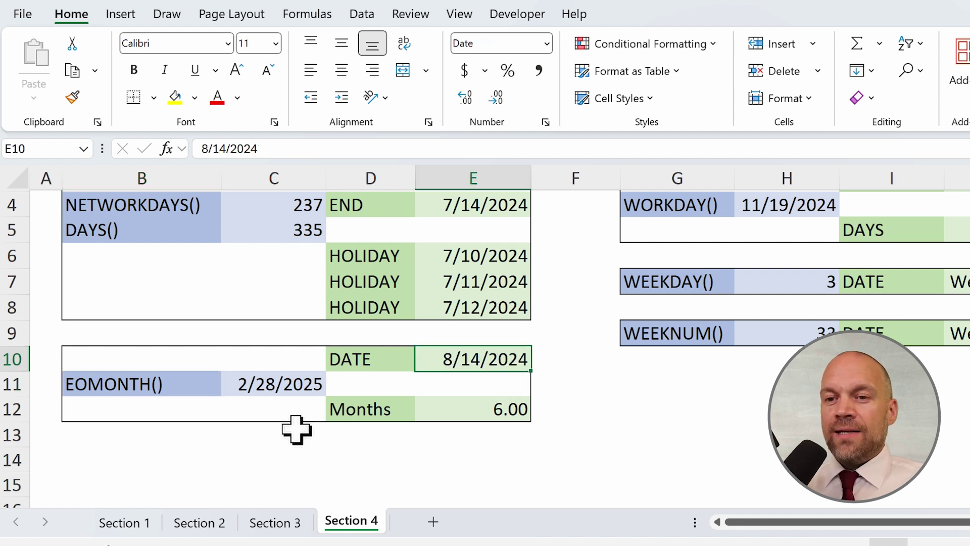
pyautogui.click(482, 412)
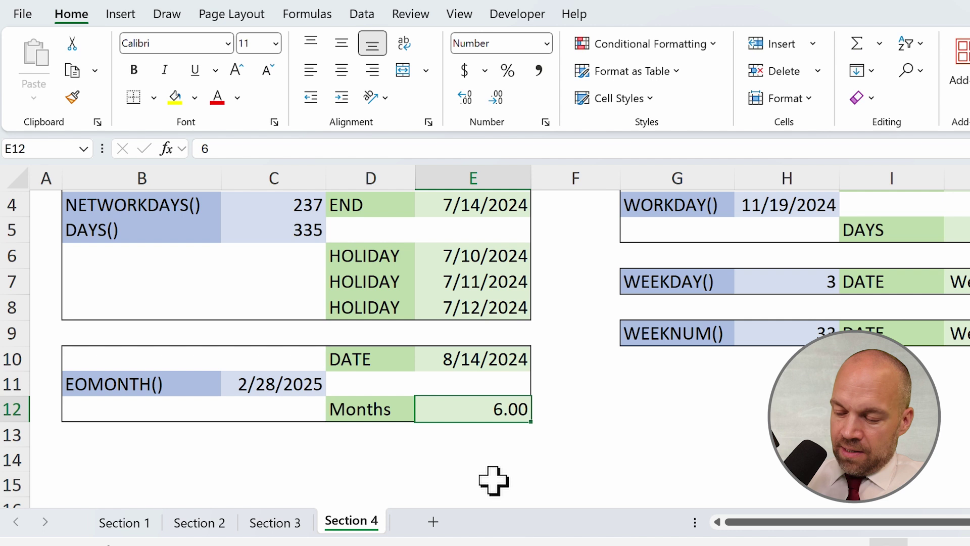
pyautogui.write('1')
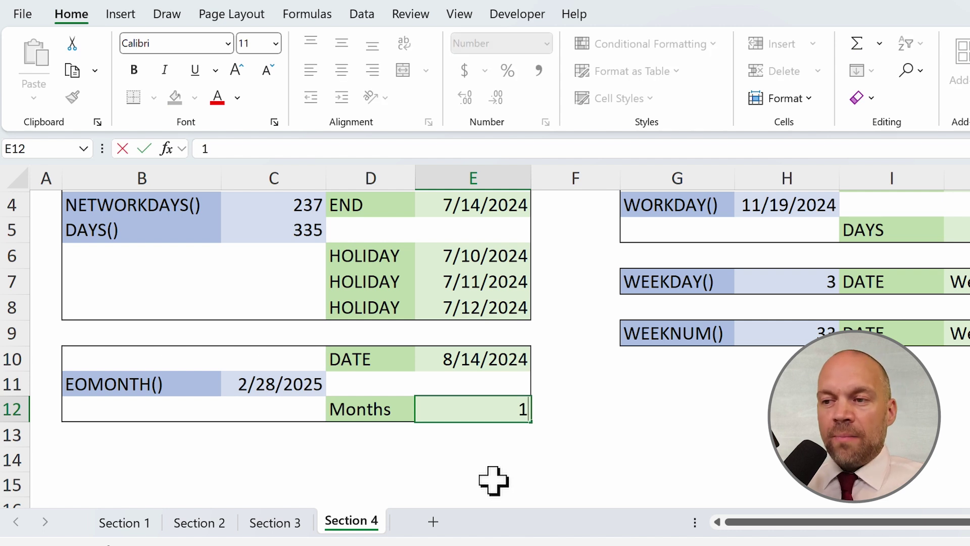
pyautogui.press('Return')
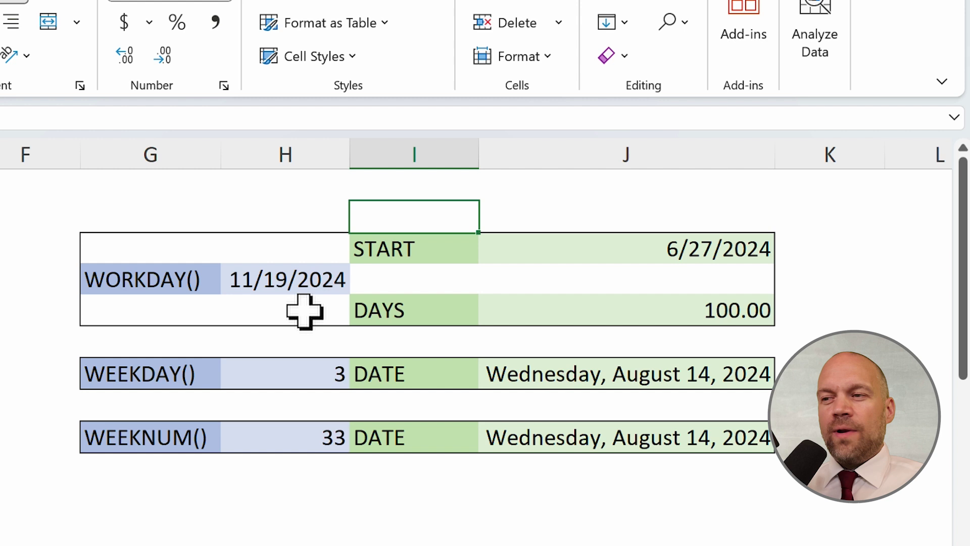
pyautogui.click(284, 279)
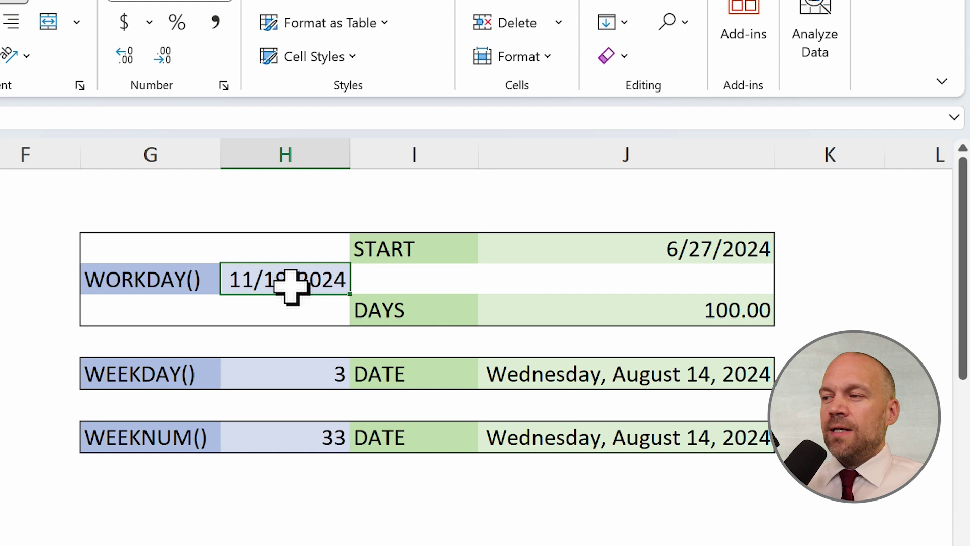
pyautogui.click(675, 251)
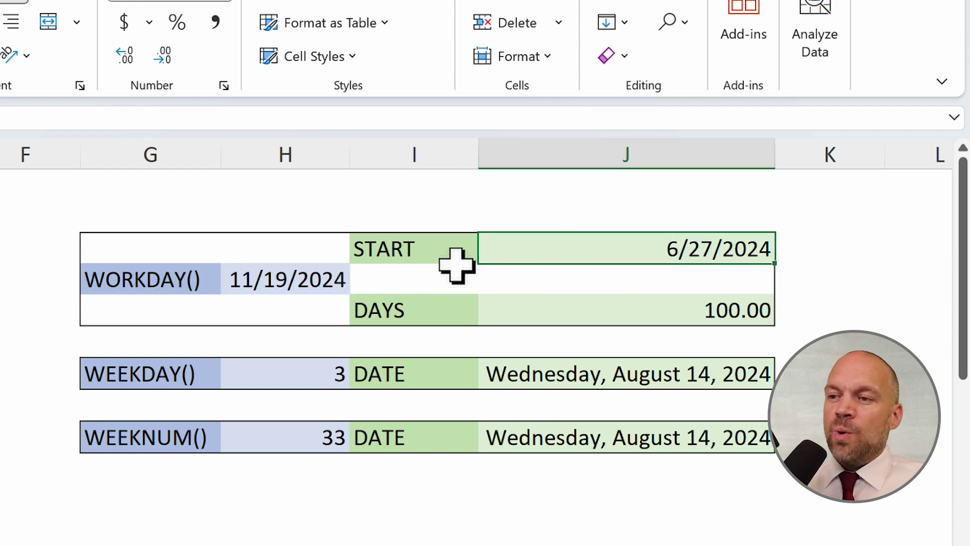
pyautogui.click(715, 307)
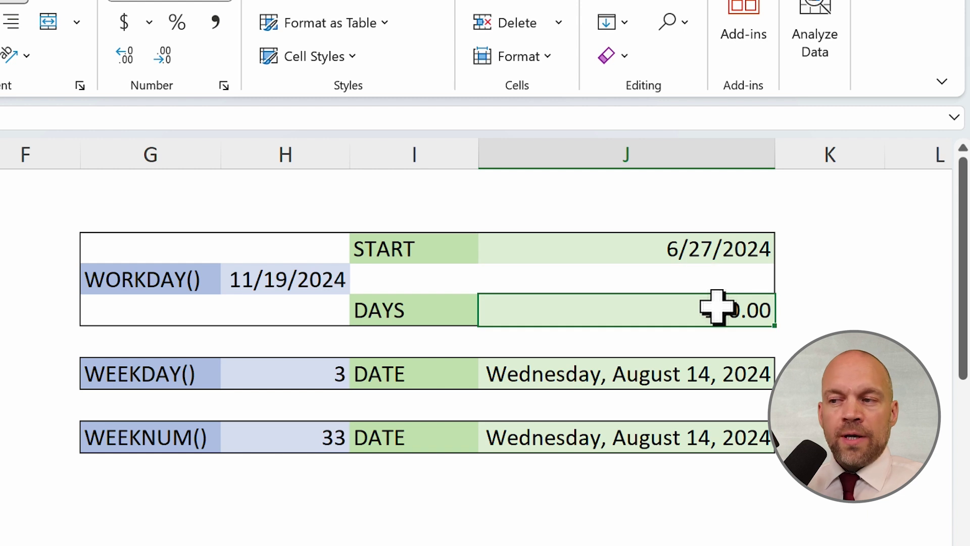
pyautogui.click(297, 281)
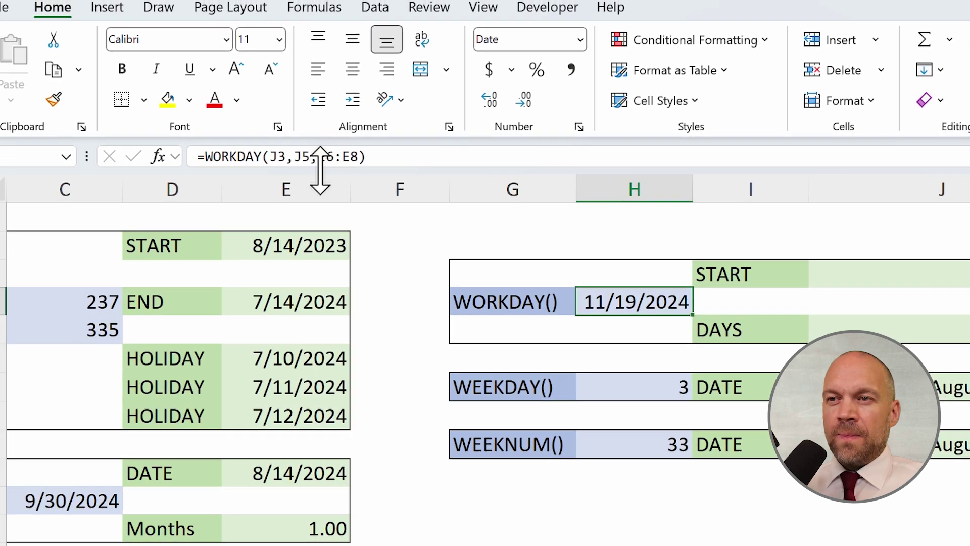
pyautogui.click(299, 156)
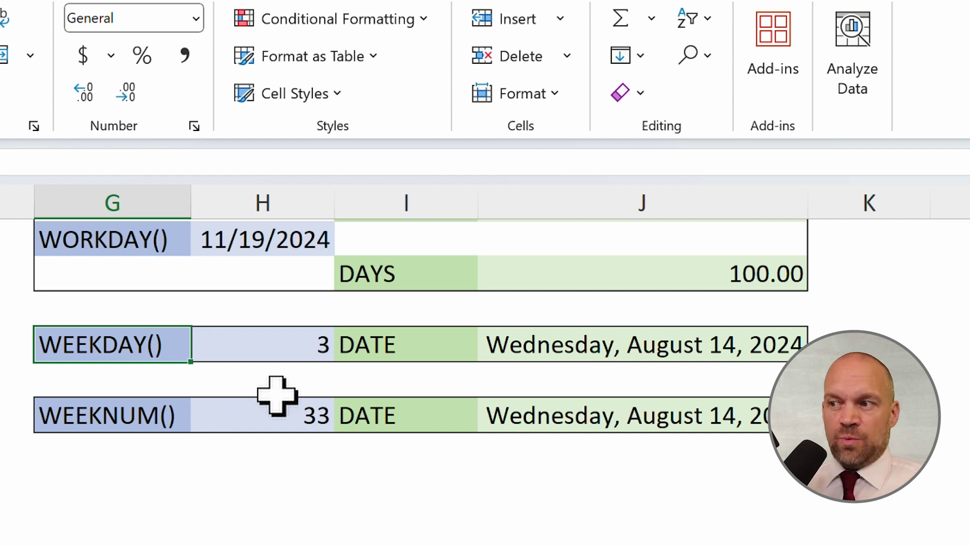
pyautogui.click(455, 381)
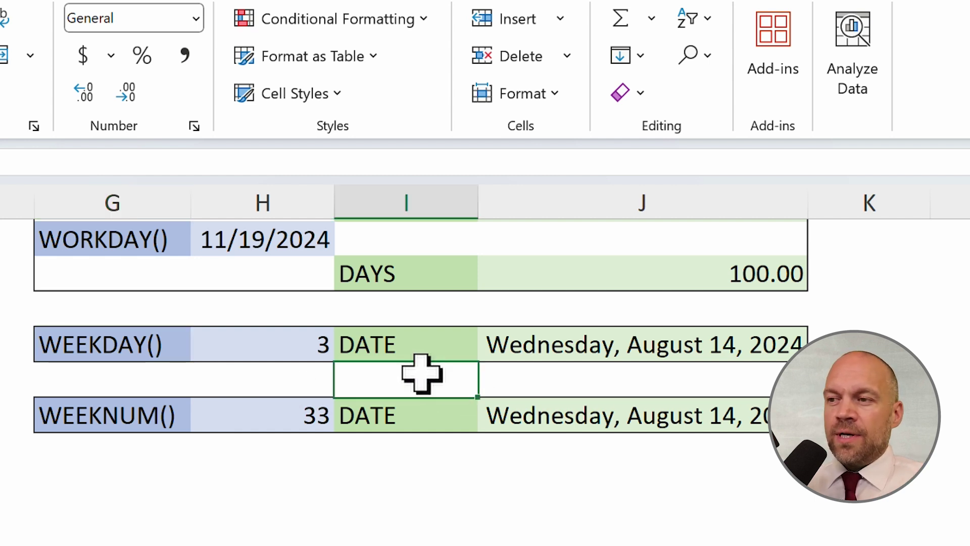
pyautogui.click(257, 347)
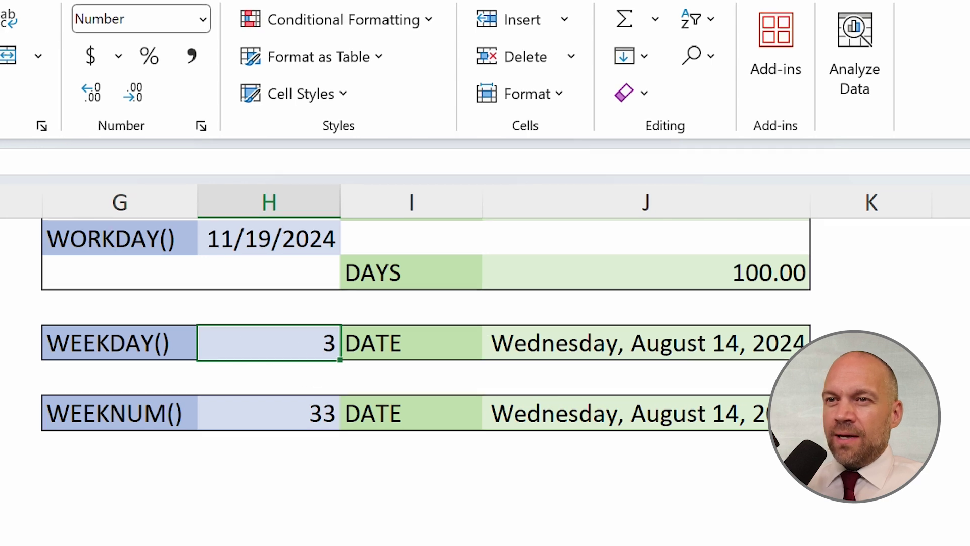
pyautogui.click(102, 156)
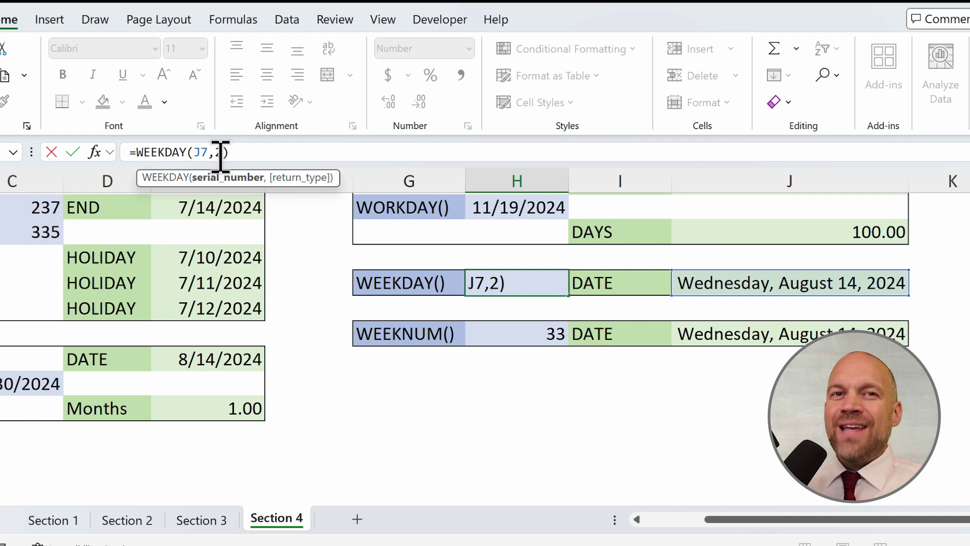
pyautogui.click(220, 153)
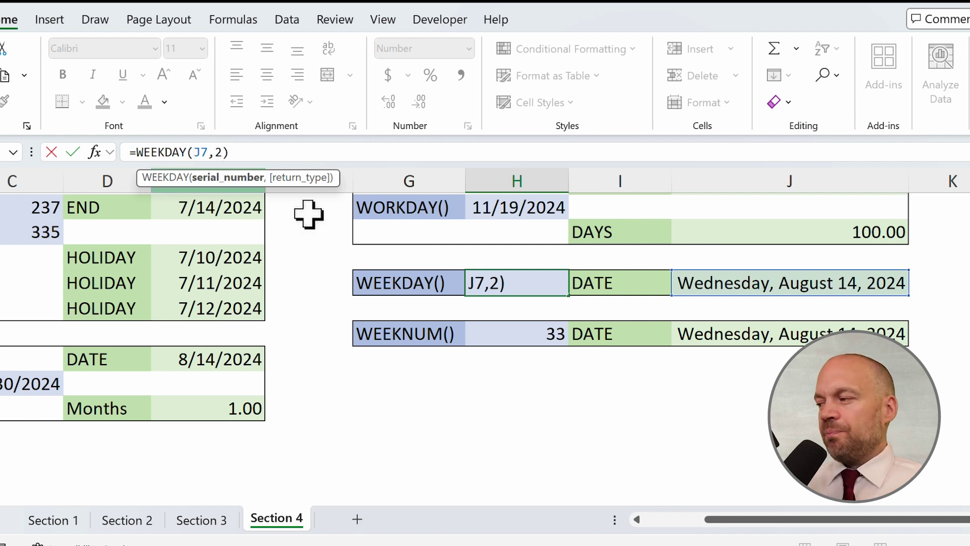
pyautogui.press('BackSpace')
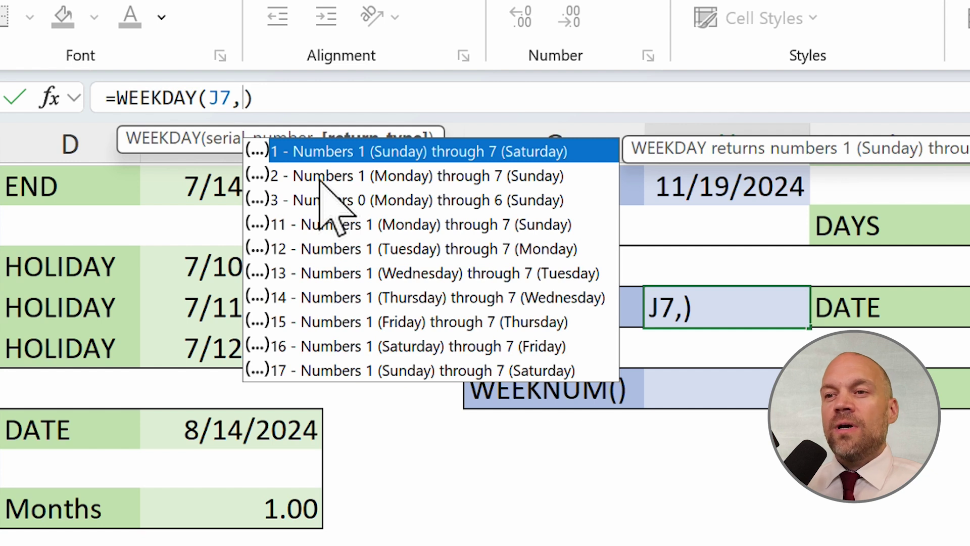
pyautogui.click(320, 179)
pyautogui.doubleClick(320, 179)
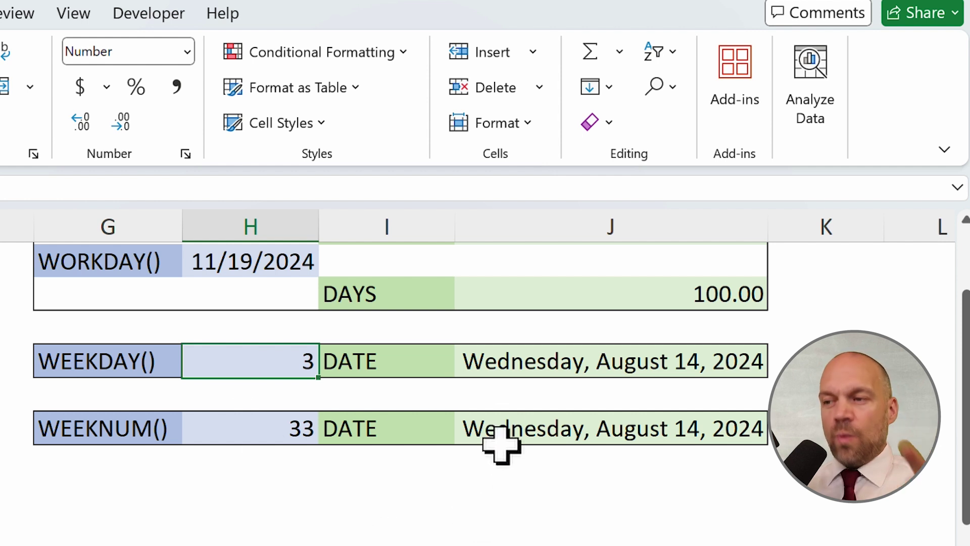
pyautogui.click(512, 369)
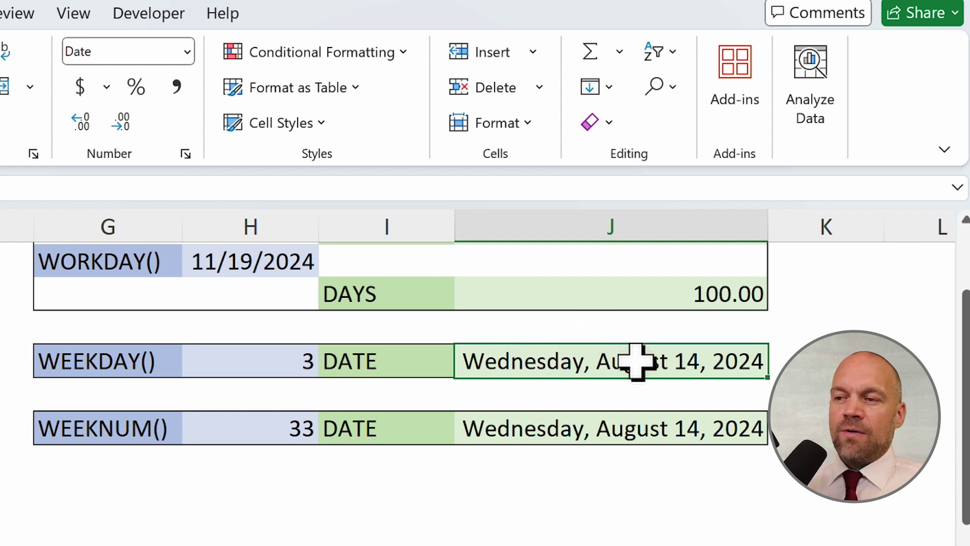
pyautogui.click(253, 361)
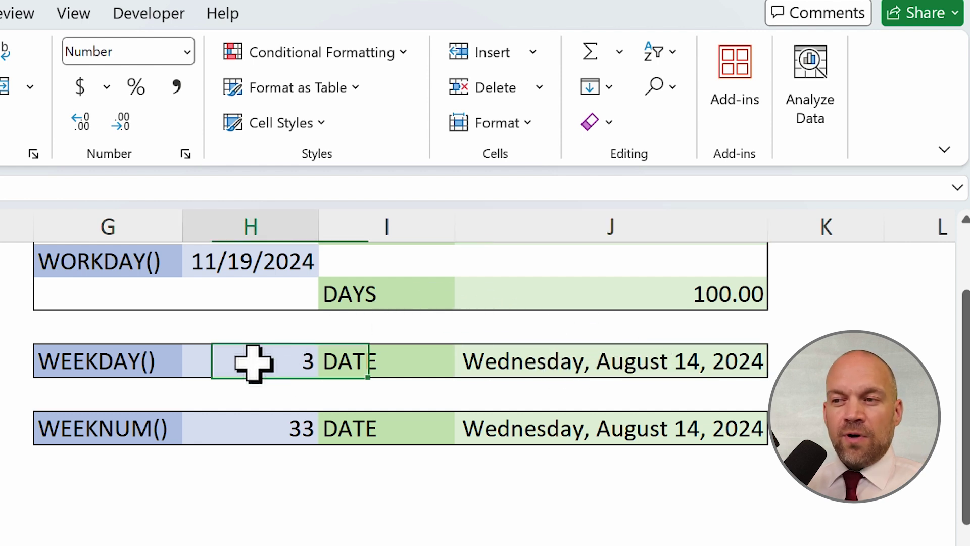
pyautogui.click(101, 492)
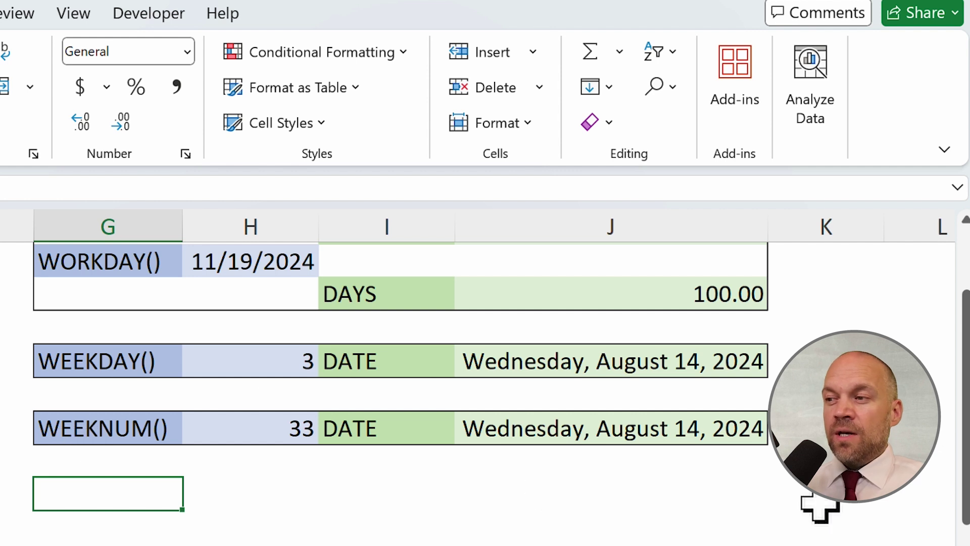
# Step: Set the WEEKNUM date in J9 to 1/1/2024 so H9 returns week 1 instead of 33
pyautogui.click(292, 428)
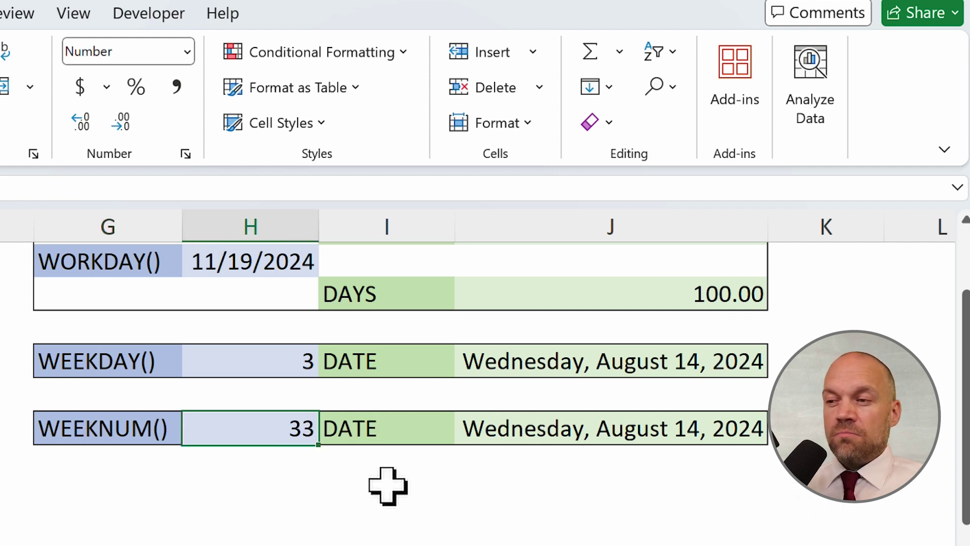
pyautogui.click(627, 435)
pyautogui.click(5, 170)
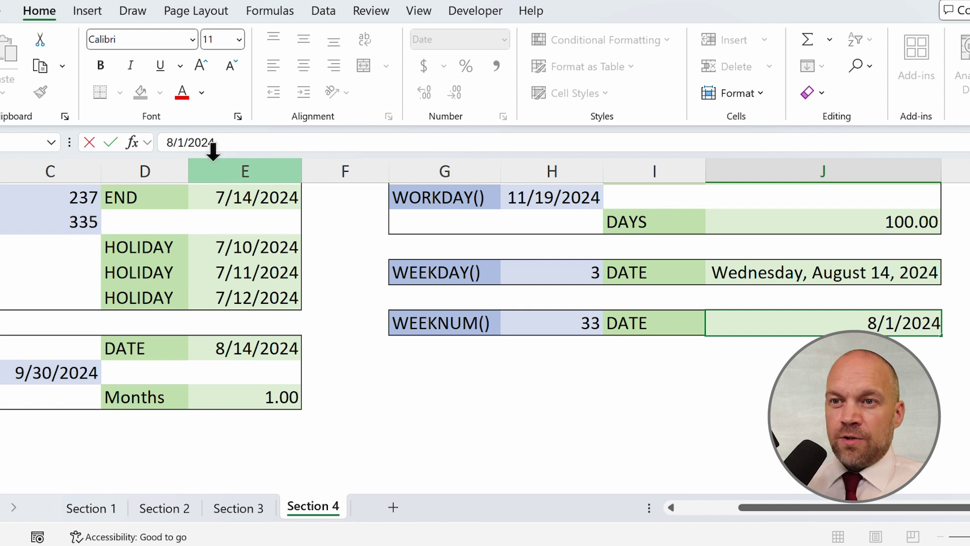
pyautogui.press('Return')
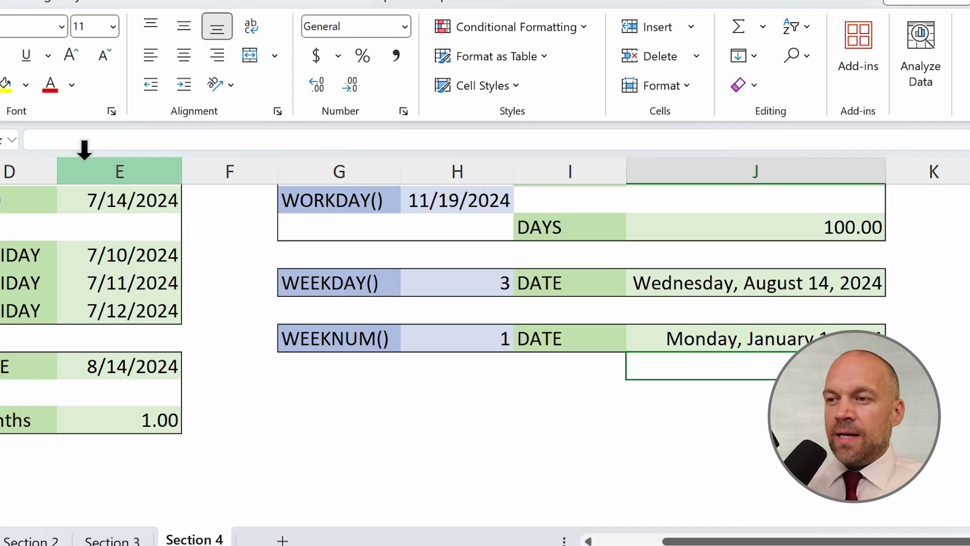
pyautogui.click(553, 323)
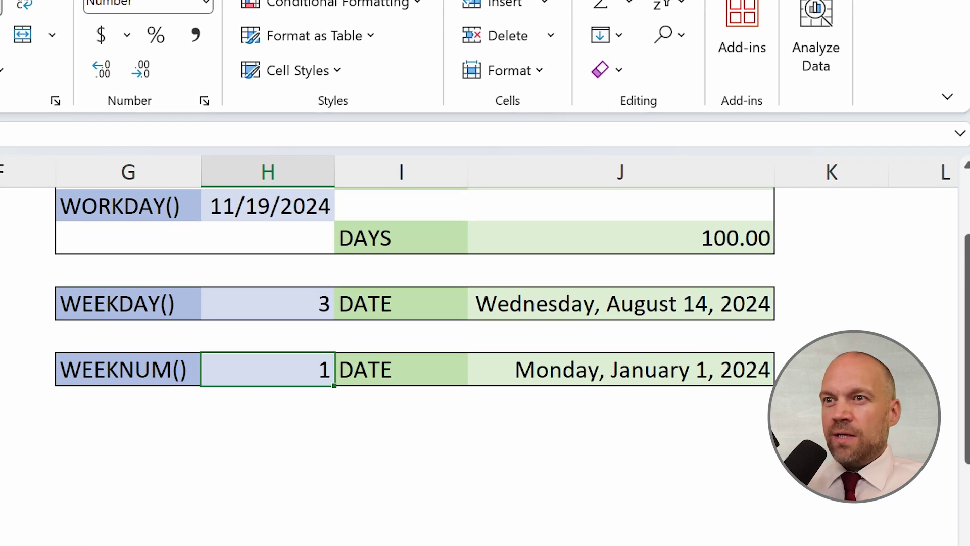
pyautogui.click(401, 498)
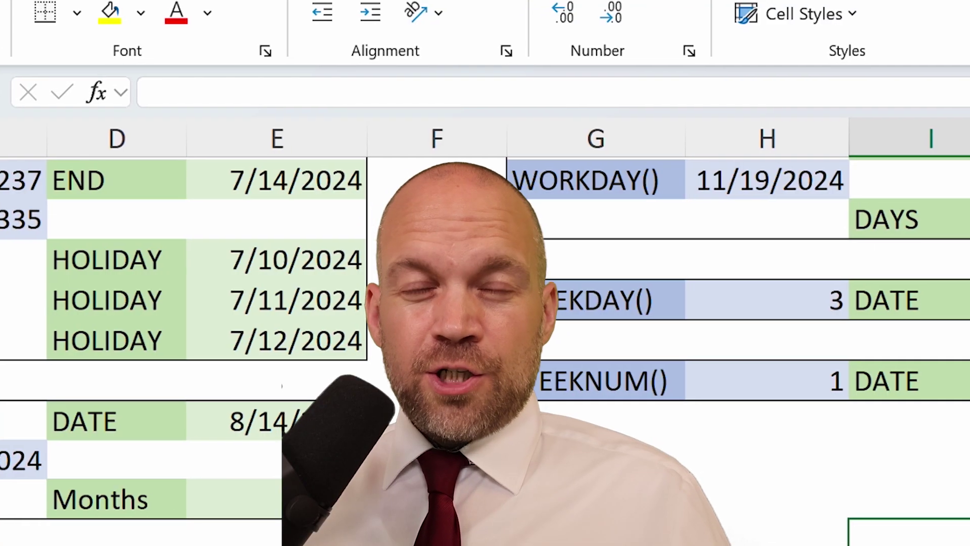